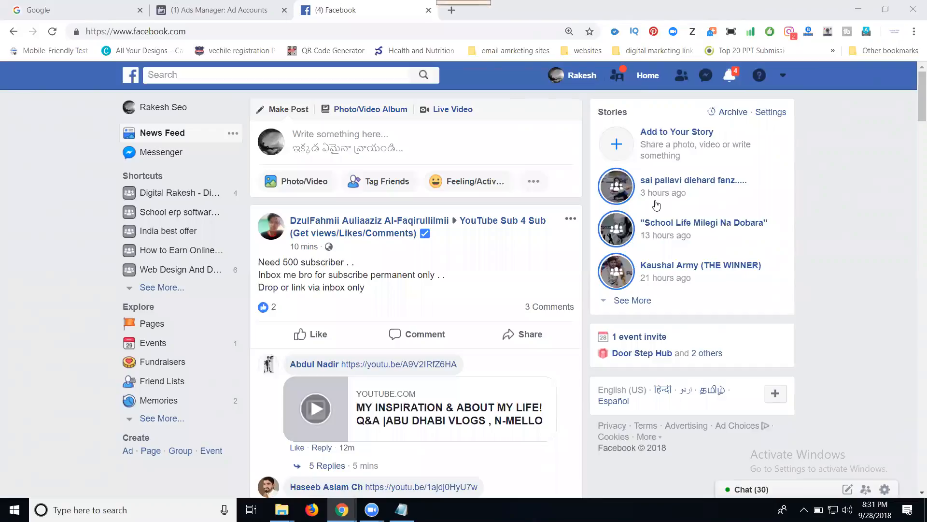
# - Open rakeshtechsolutions.com in a new browser tab and close the old Ads Manager tab
pyautogui.click(452, 11)
pyautogui.write('ra')
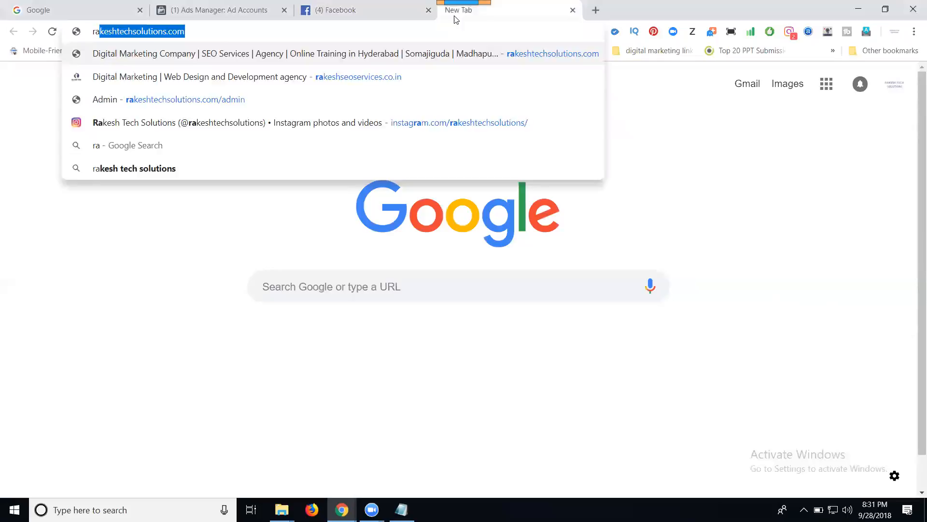
pyautogui.press('Return')
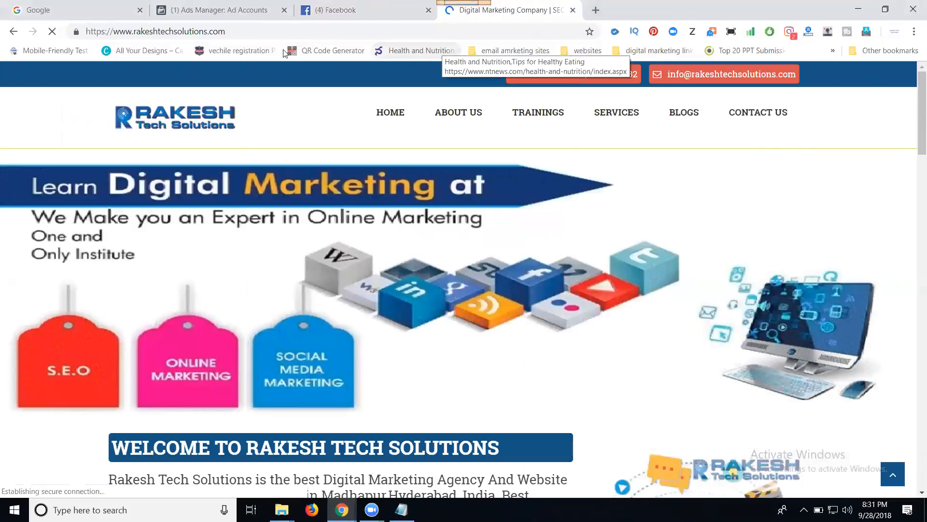
pyautogui.click(284, 10)
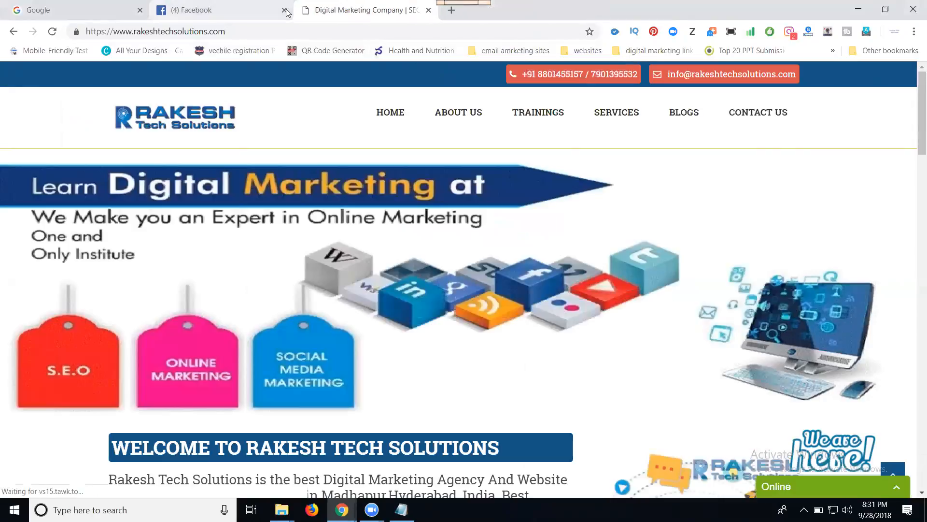
# - Open facebook.com/manage in another new tab to reach the ad accounts page
pyautogui.hotkey('ctrl', 't')
pyautogui.write('f')
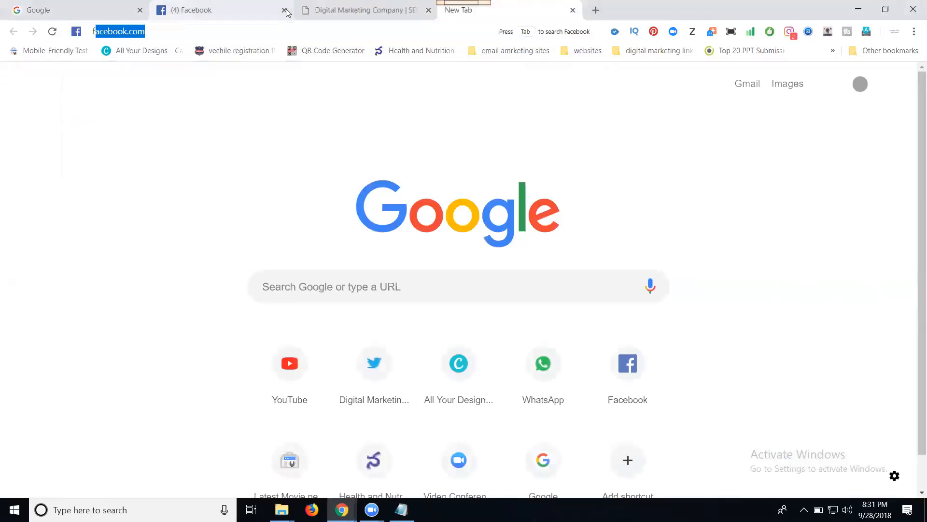
pyautogui.write('ac')
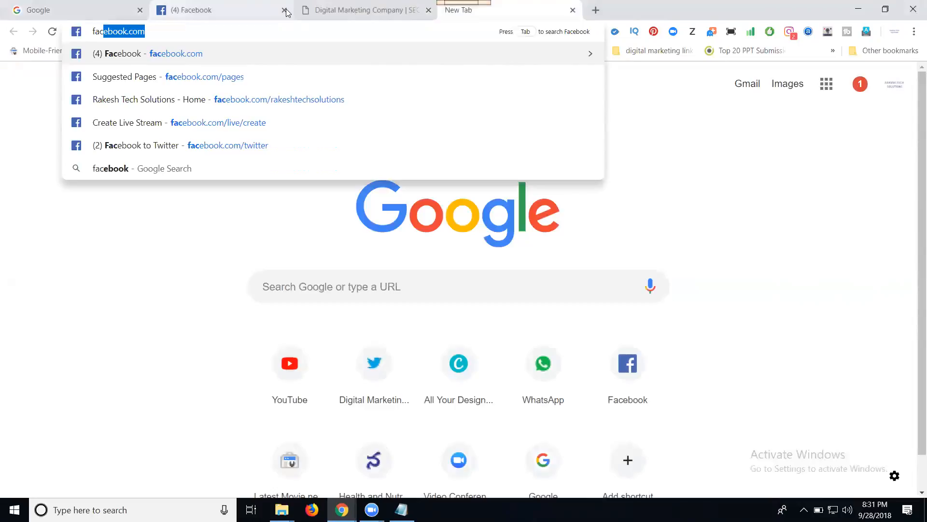
pyautogui.write('ebook.com/manage')
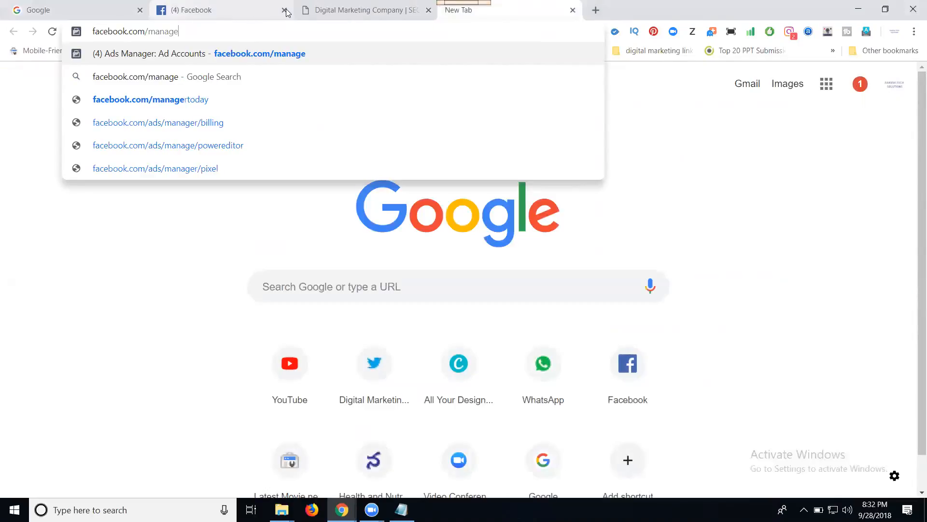
pyautogui.press('Return')
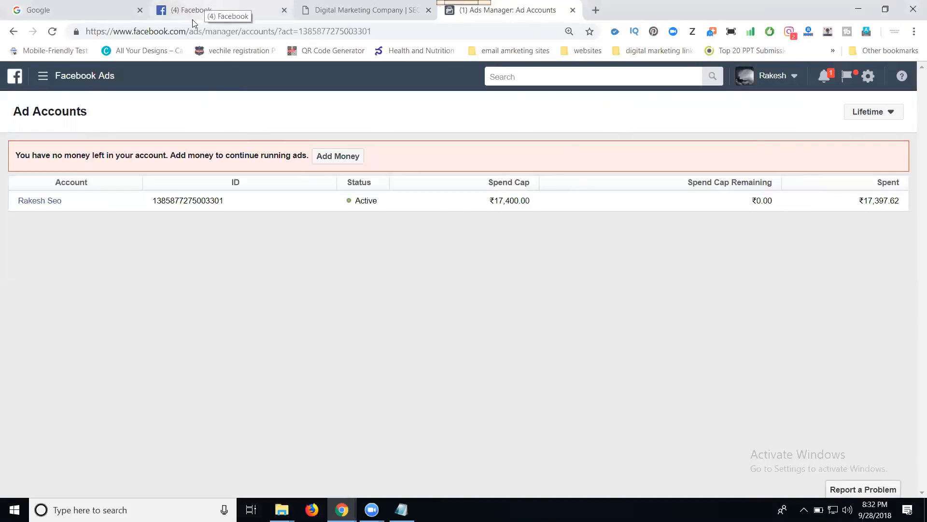
# - Open Ads Manager for the ad account, view the company website's tab while it loads, and return to the campaigns list
pyautogui.click(41, 76)
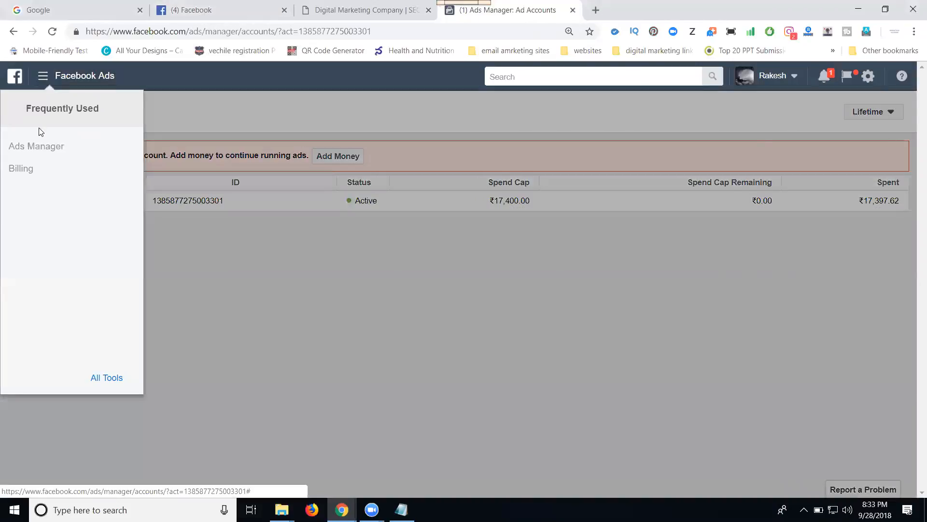
pyautogui.click(37, 147)
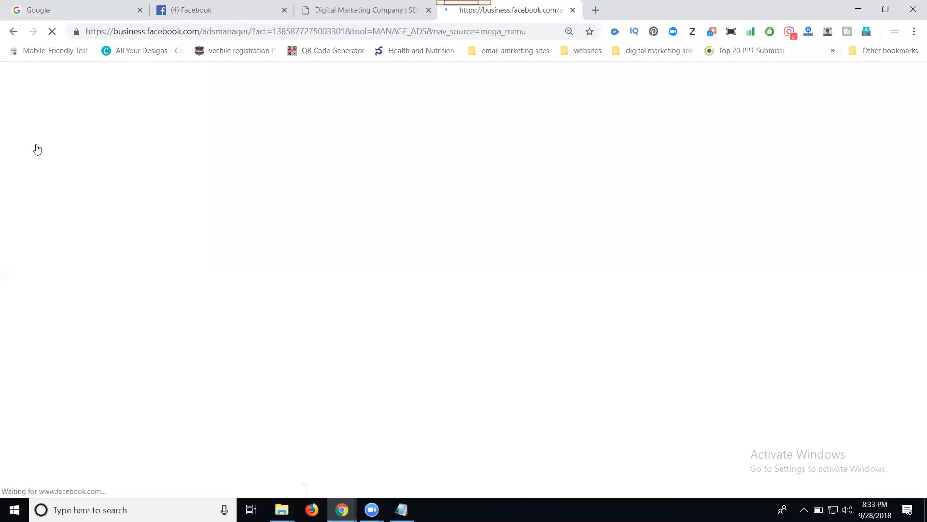
pyautogui.click(366, 14)
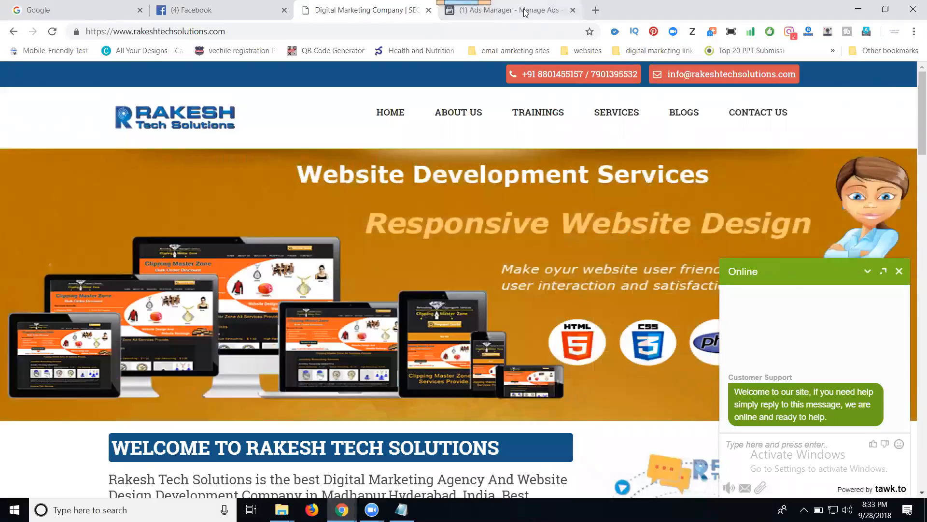
pyautogui.click(524, 8)
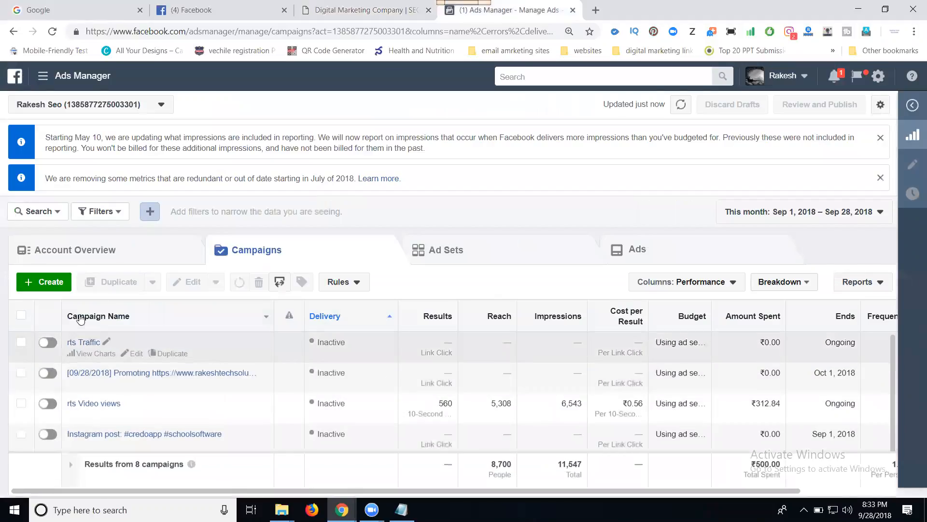
# - Start creating a new campaign, choose the Brand awareness marketing objective and view its description
pyautogui.click(61, 290)
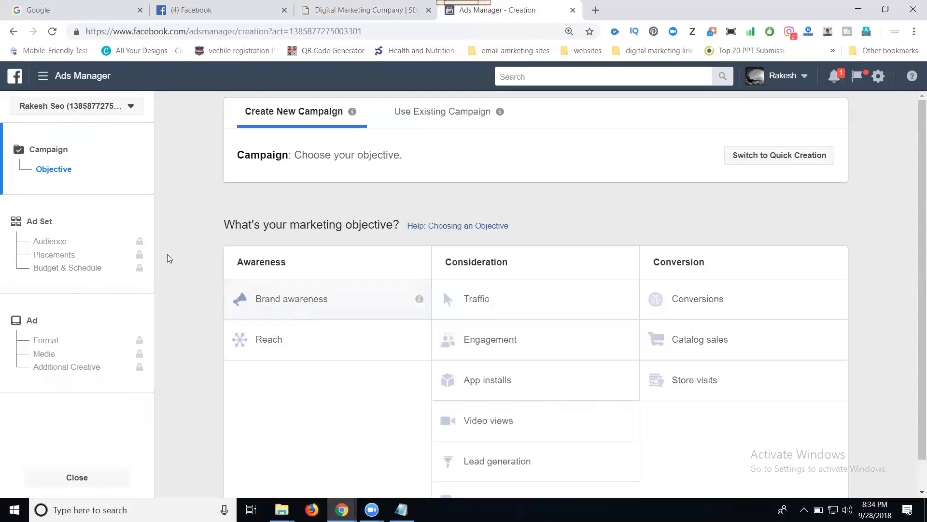
pyautogui.scroll(-1, 183, 256)
pyautogui.click(287, 268)
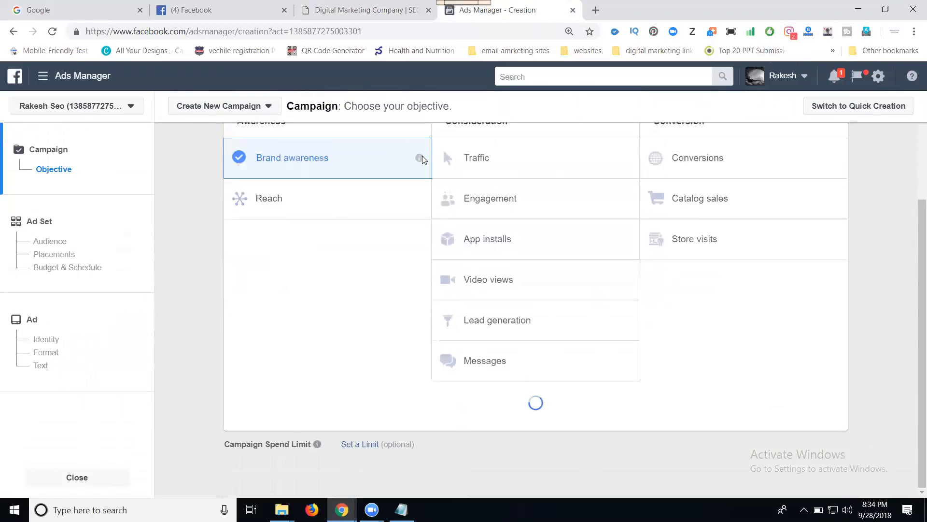
pyautogui.moveTo(420, 138)
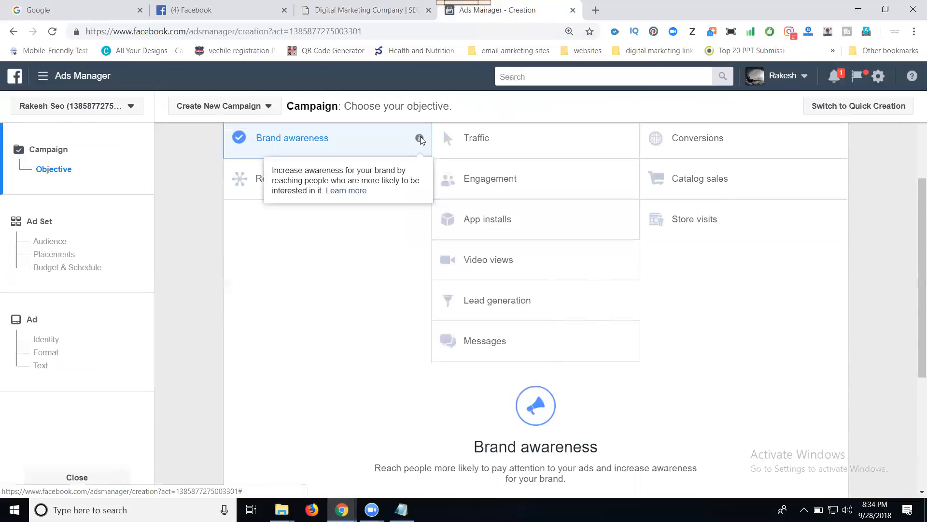
# - Name the campaign "rts Brand awareness" and continue to the ad set settings
pyautogui.scroll(-3, 355, 268)
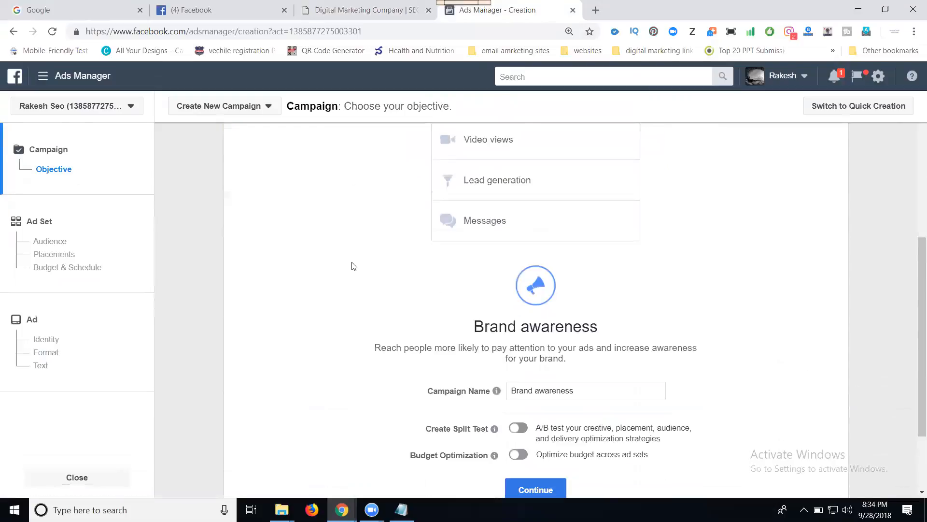
pyautogui.scroll(-1, 354, 265)
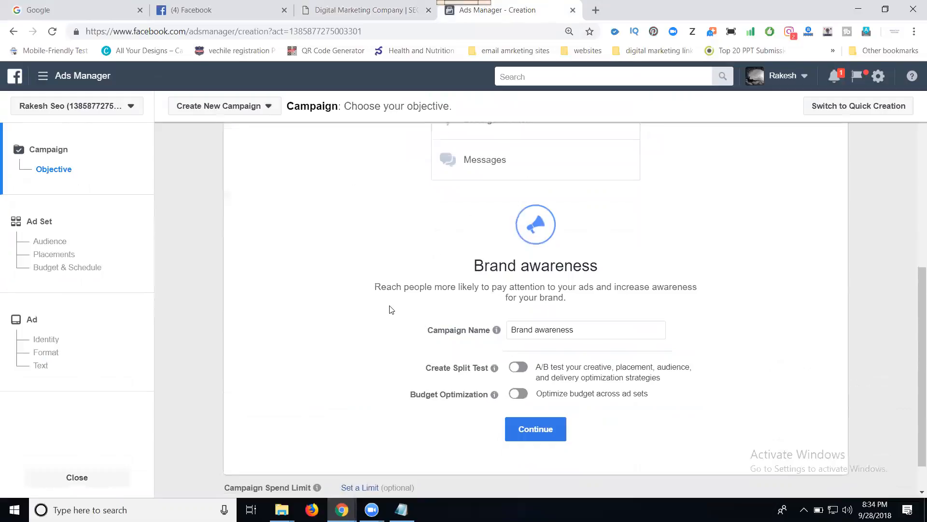
pyautogui.click(512, 331)
pyautogui.write('Its')
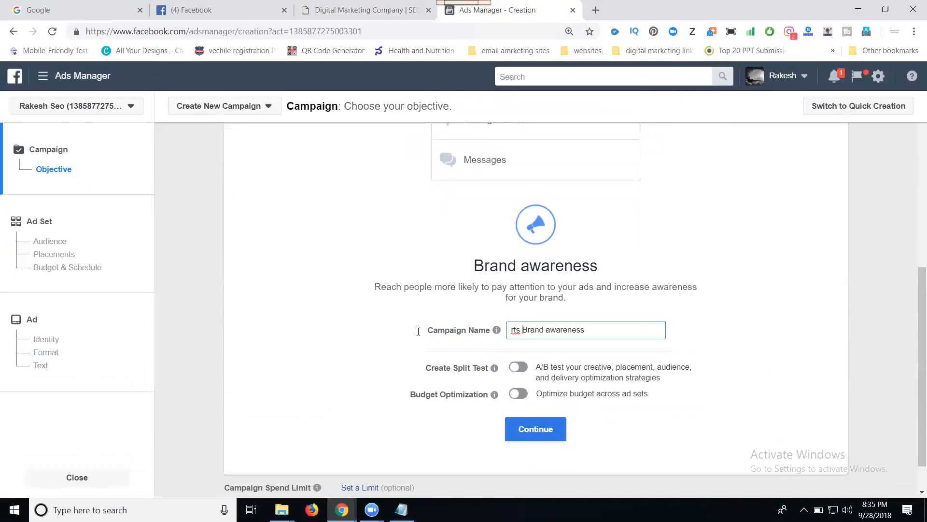
pyautogui.scroll(-1, 333, 343)
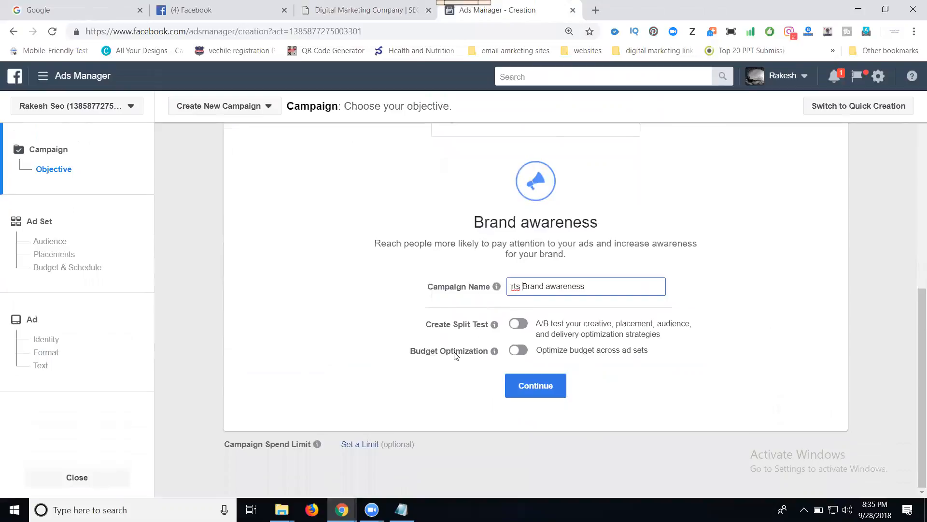
pyautogui.click(521, 392)
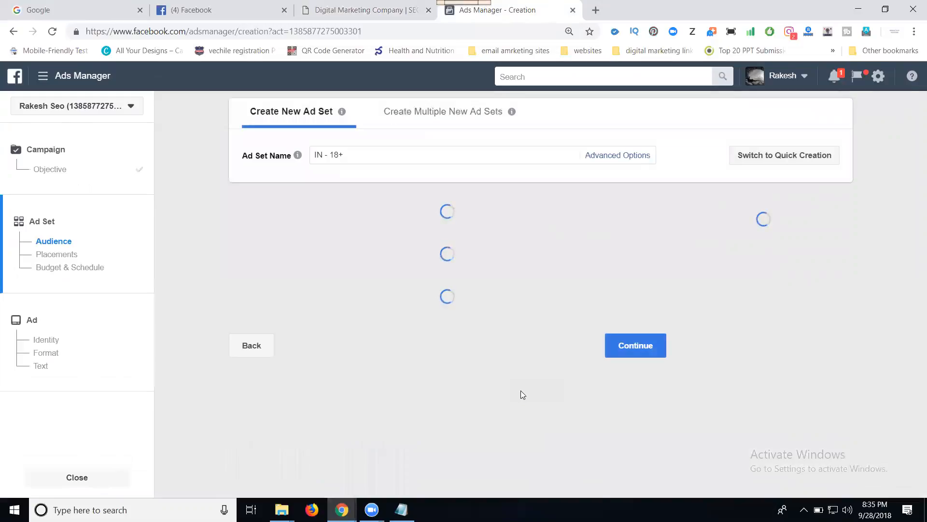
# - Replace the default ad set name with "rts brands"
pyautogui.click(320, 156)
pyautogui.write('-')
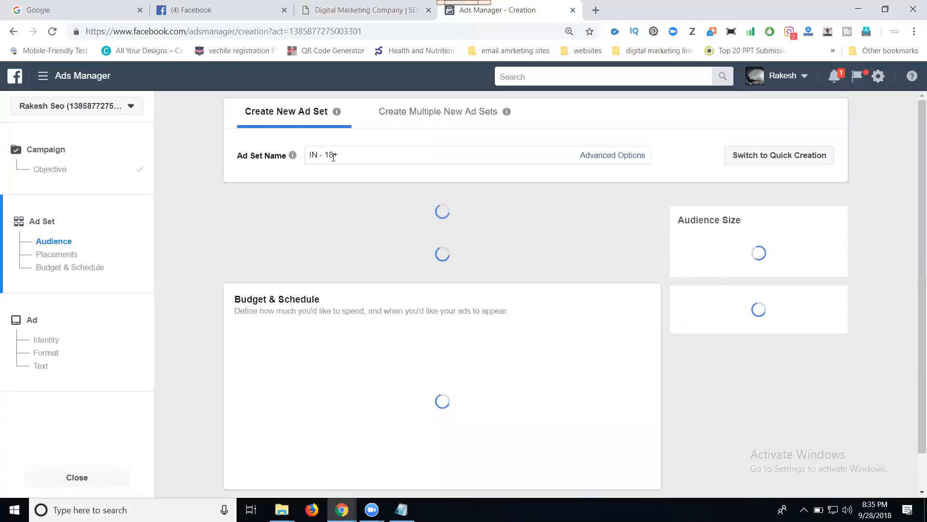
pyautogui.tripleClick(333, 158)
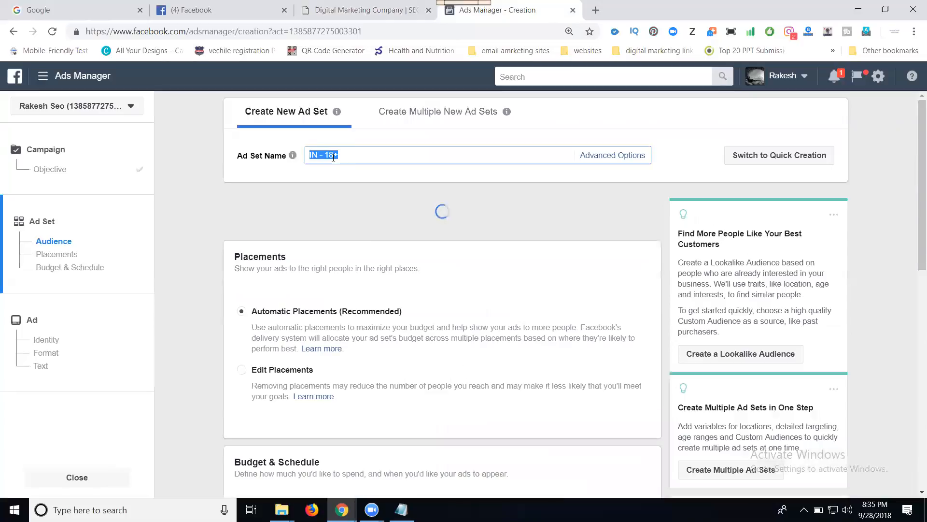
pyautogui.write('rta ')
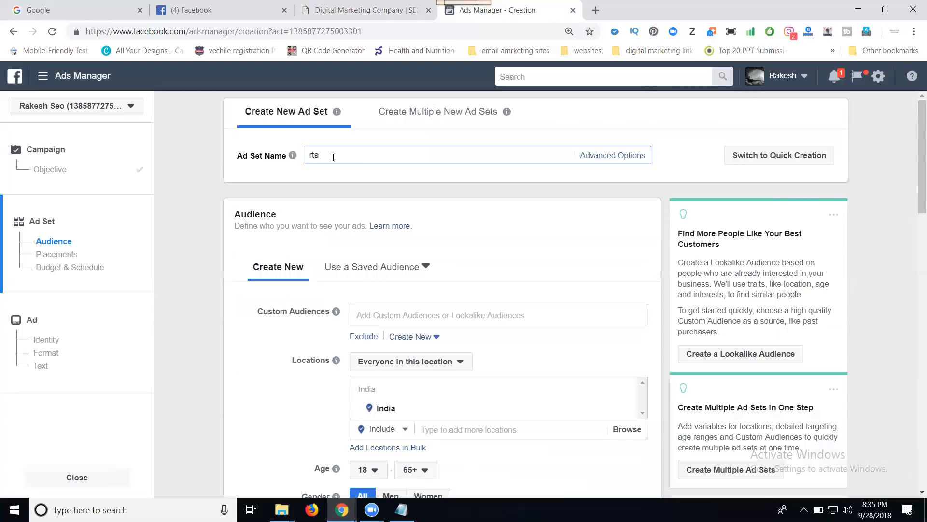
pyautogui.write('s brands')
# - Target the audience location Hyderabad, Telangana, India and set its surrounding radius to 46 mi
pyautogui.scroll(-3, 218, 194)
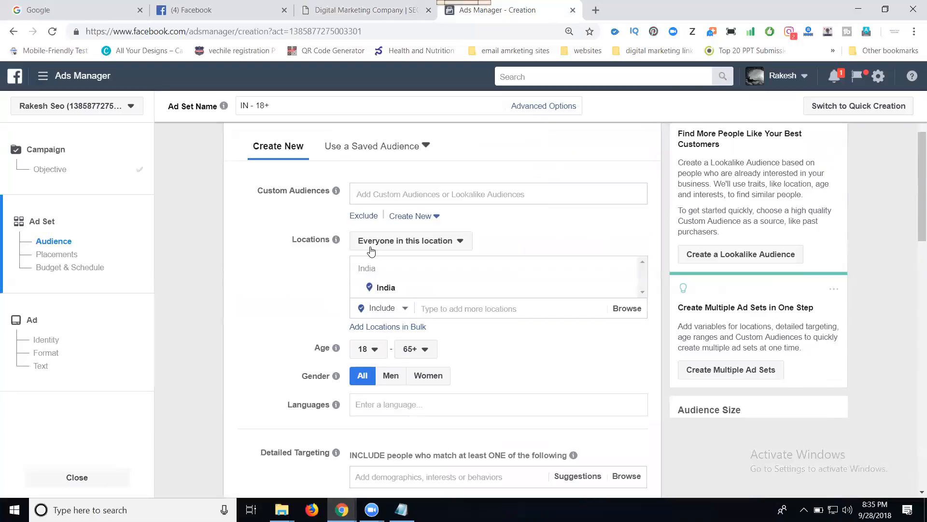
pyautogui.click(448, 308)
pyautogui.write('h')
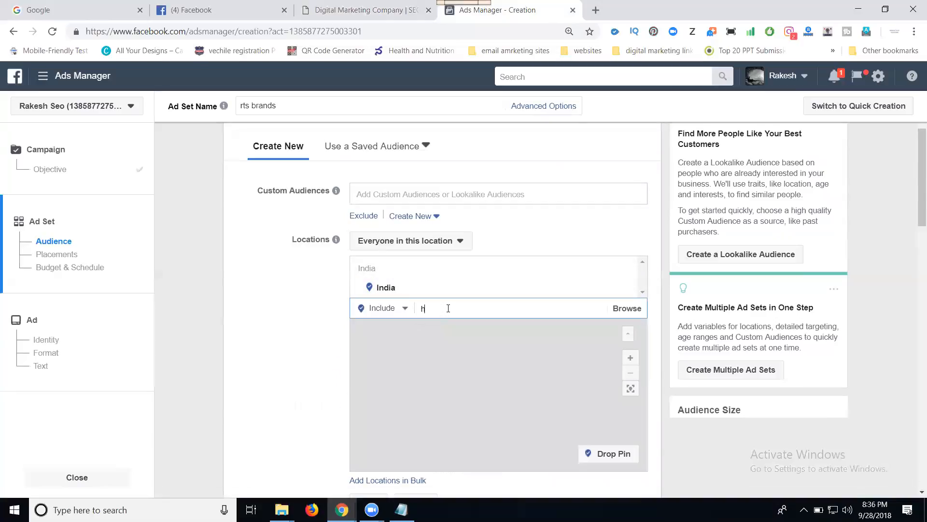
pyautogui.write('yderabad')
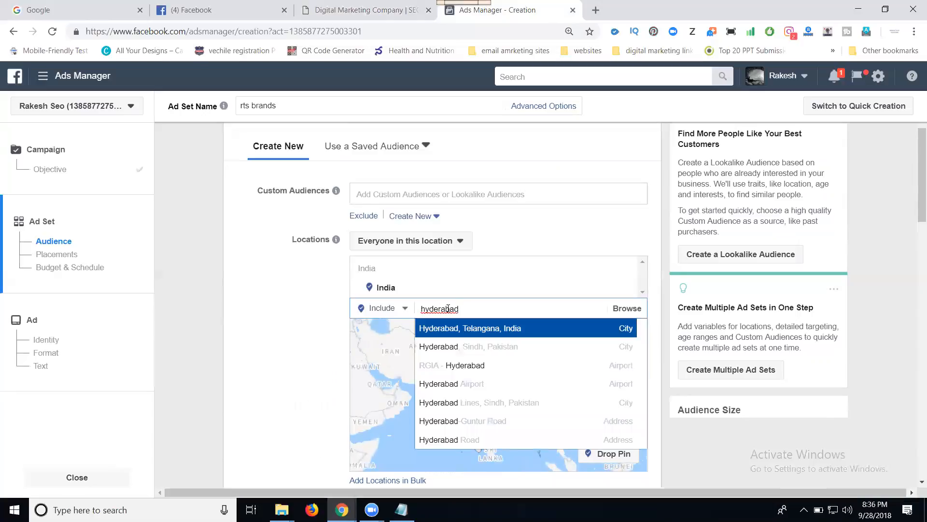
pyautogui.click(598, 330)
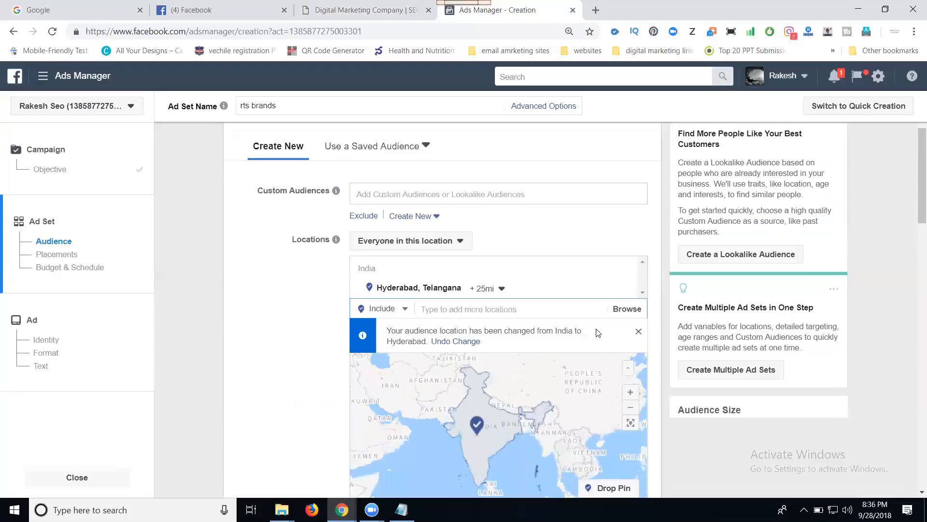
pyautogui.click(498, 289)
pyautogui.moveTo(506, 353); pyautogui.dragTo(526, 354)
pyautogui.click(311, 314)
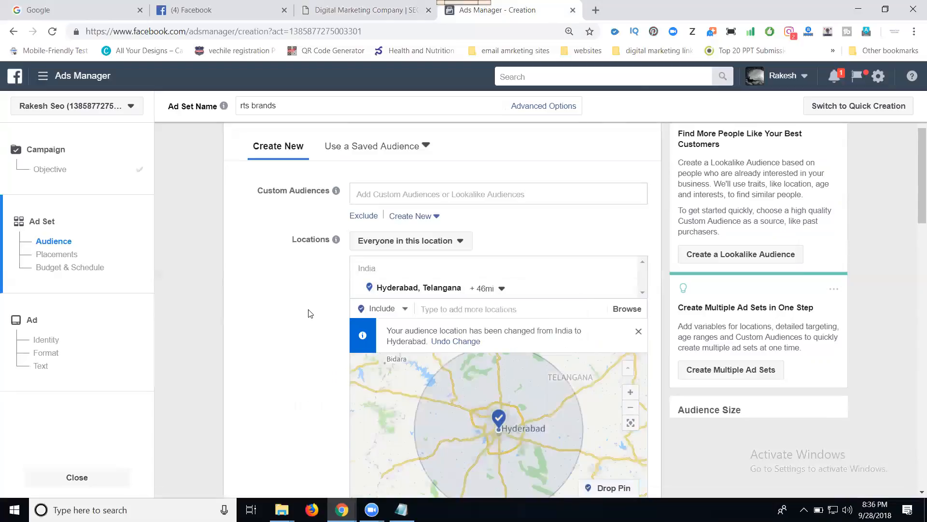
# - Set the audience's maximum age to 45
pyautogui.scroll(-4, 309, 313)
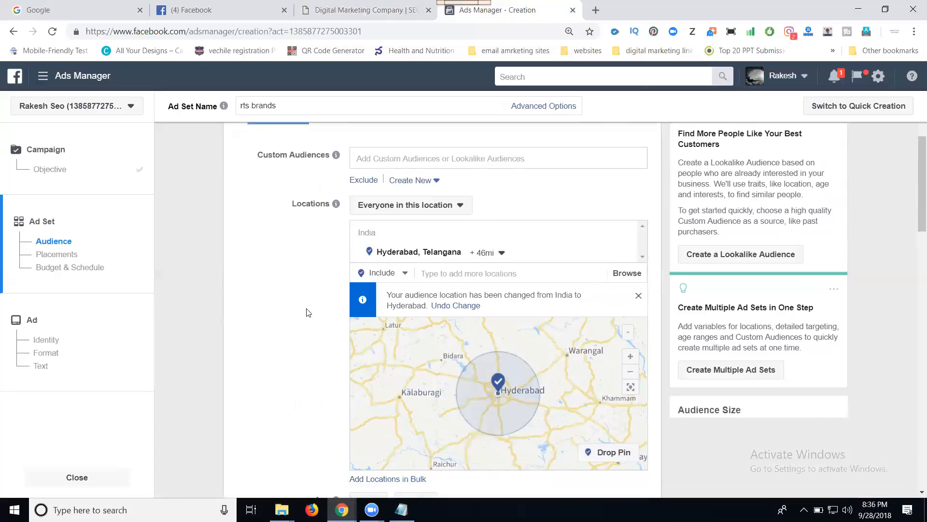
pyautogui.scroll(-2, 308, 313)
pyautogui.moveTo(336, 261)
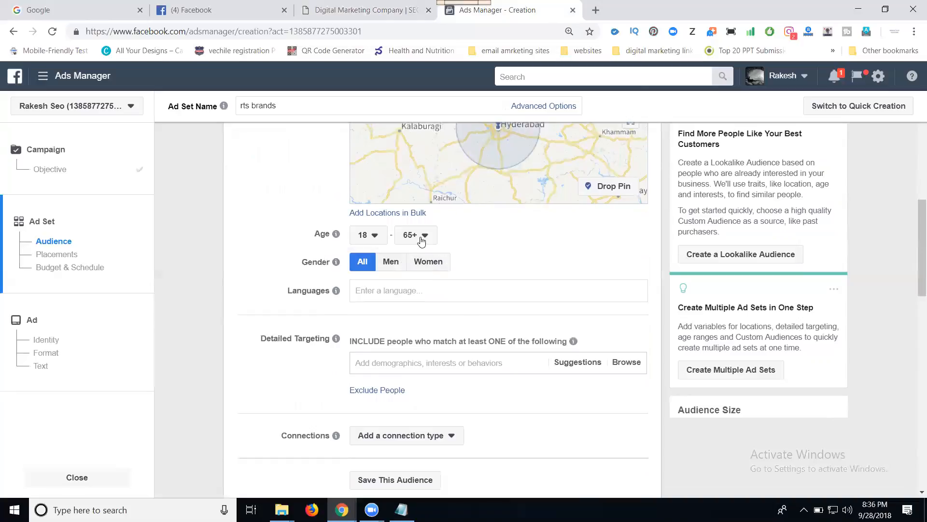
pyautogui.click(419, 240)
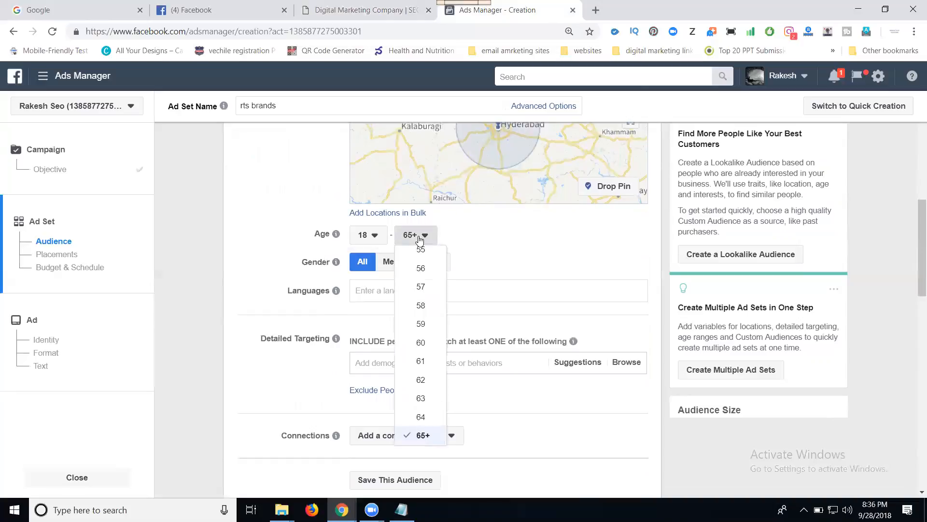
pyautogui.scroll(4, 424, 293)
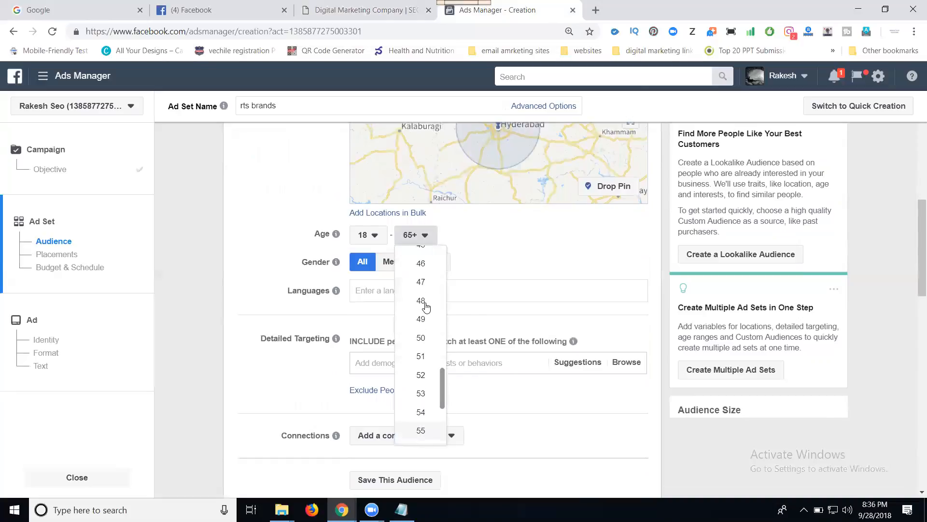
pyautogui.scroll(1, 425, 300)
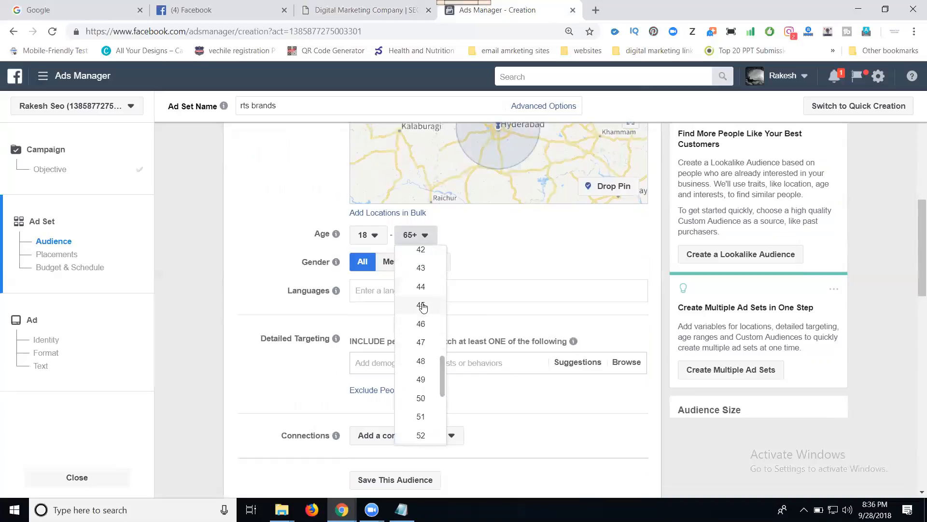
pyautogui.click(421, 306)
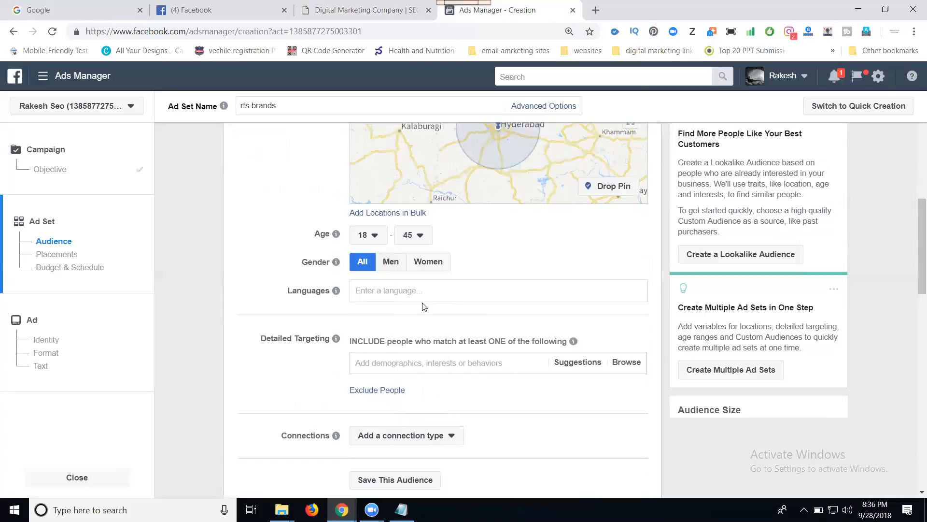
# - Add English (All) as the audience's language
pyautogui.click(367, 290)
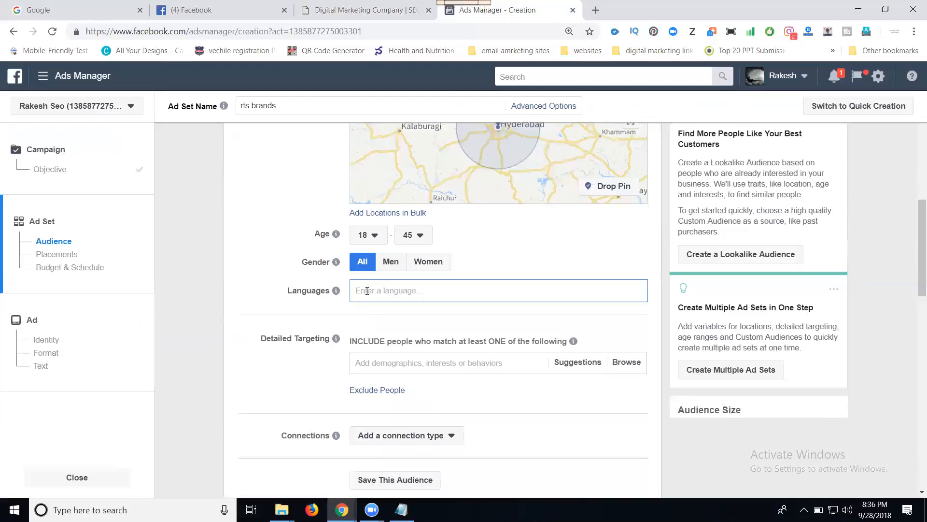
pyautogui.write('eng')
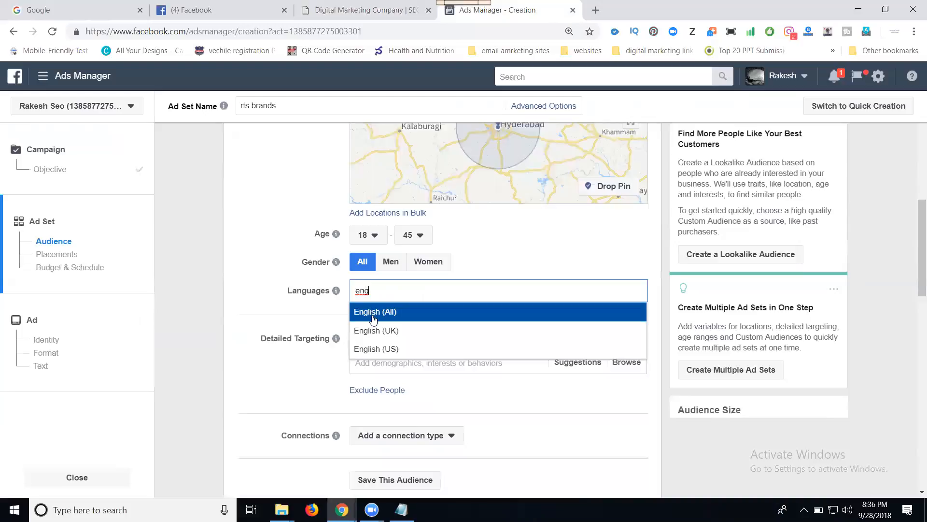
pyautogui.click(375, 312)
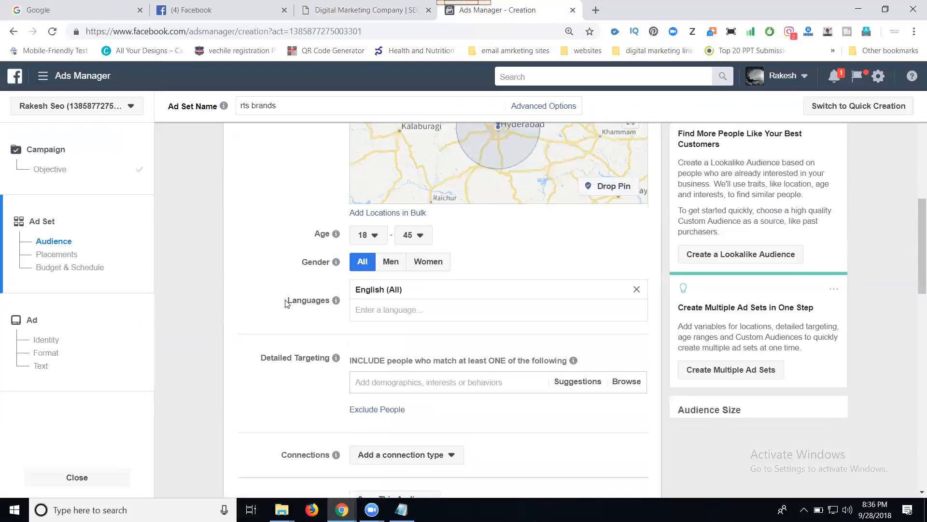
# - Include people with the interest Digital marketing in the audience's detailed targeting
pyautogui.scroll(-1, 313, 305)
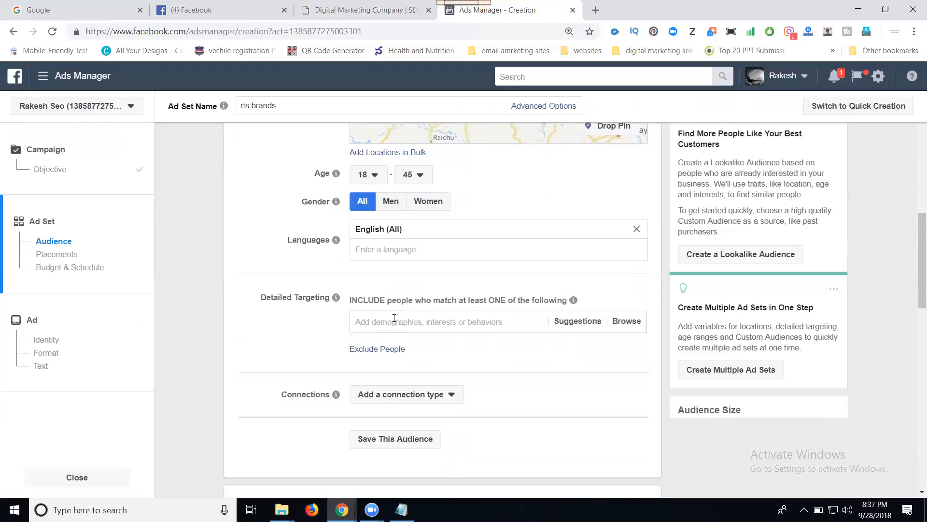
pyautogui.write('digita')
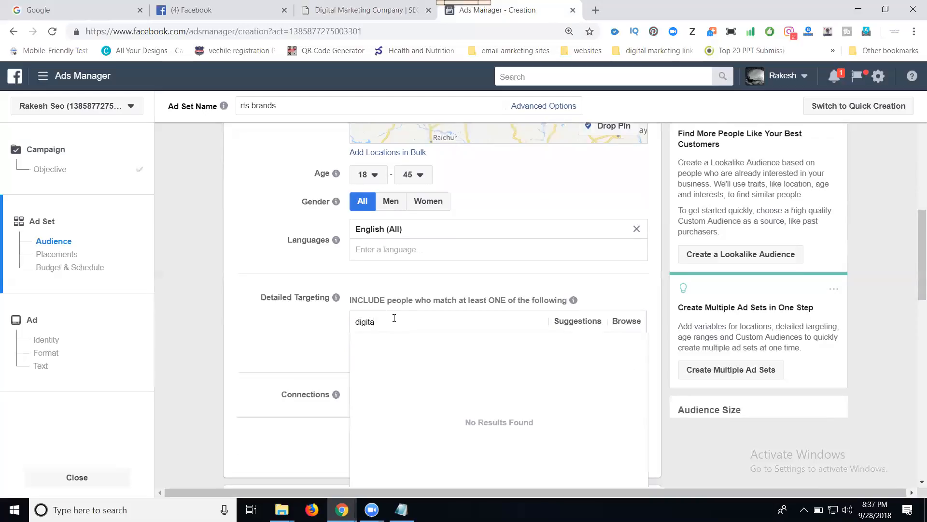
pyautogui.write('l marketing')
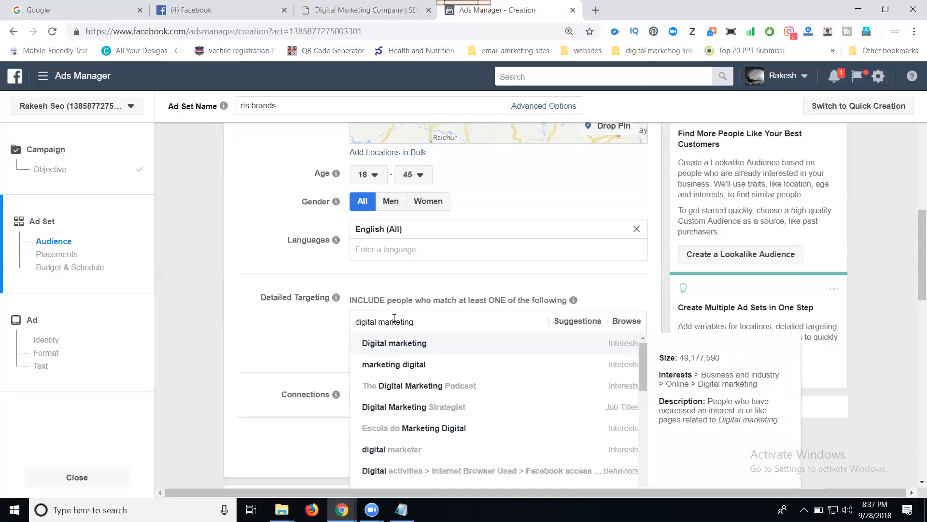
pyautogui.click(618, 349)
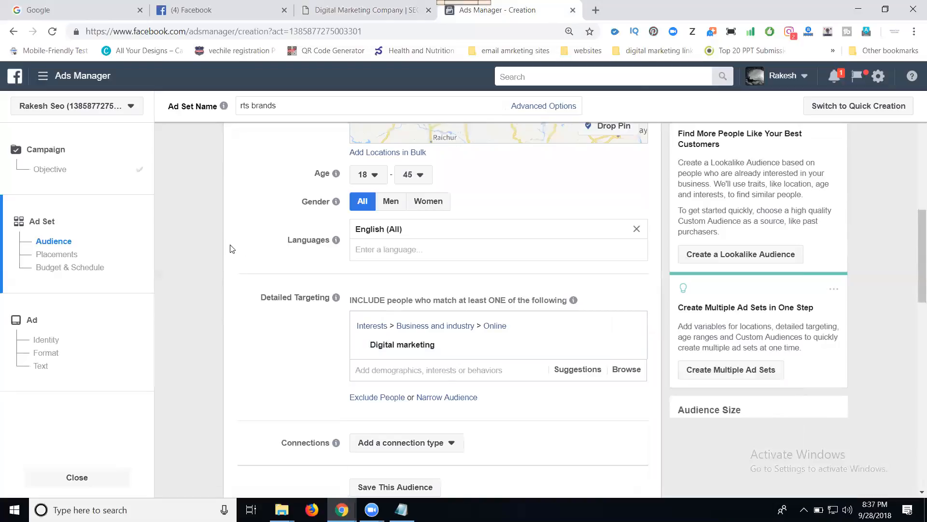
# - Try the connection type that excludes people who like your Page, and remove it again
pyautogui.scroll(-5, 230, 249)
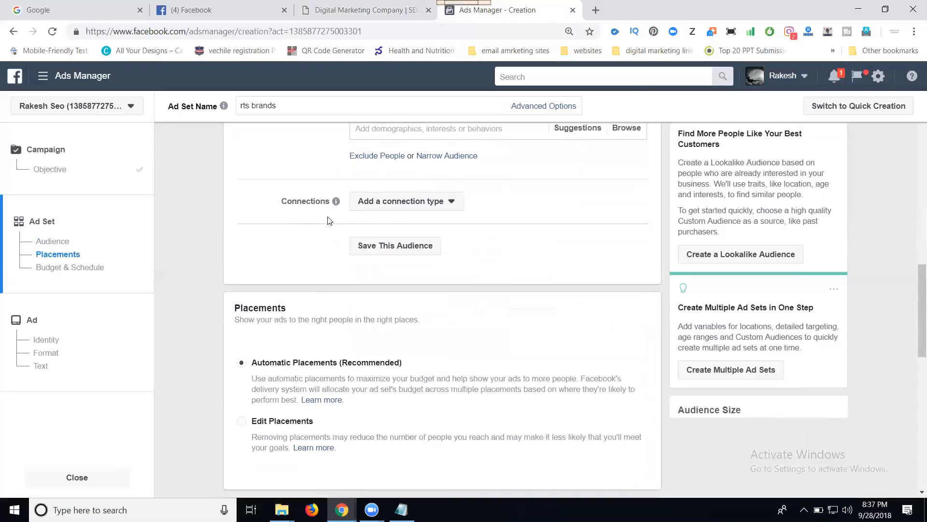
pyautogui.click(384, 204)
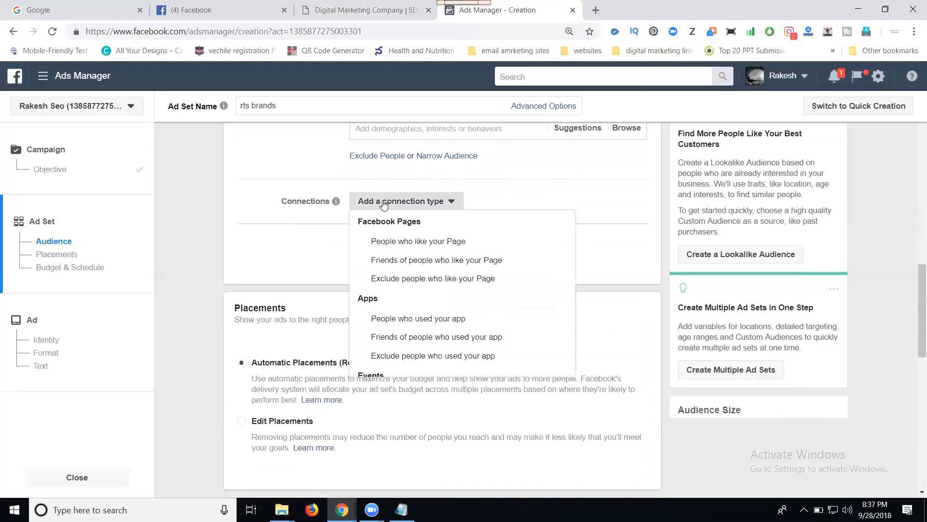
pyautogui.click(398, 279)
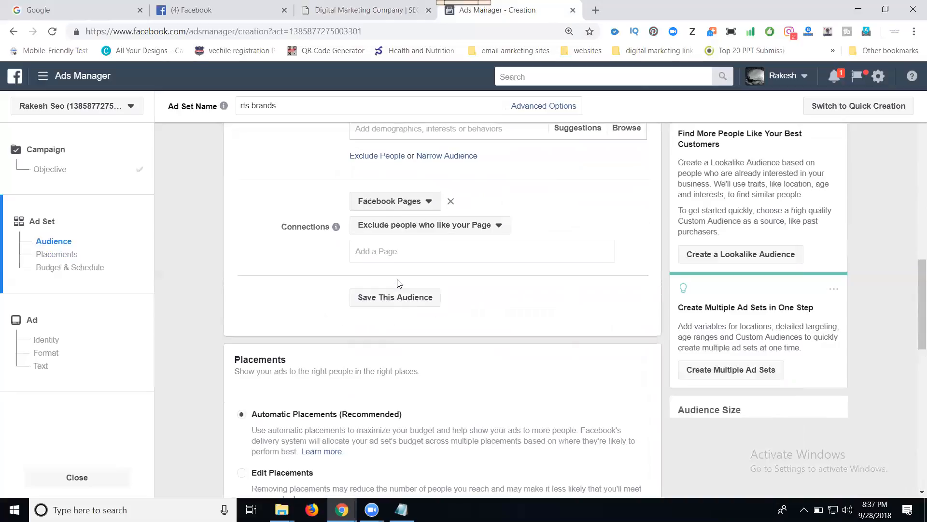
pyautogui.click(451, 202)
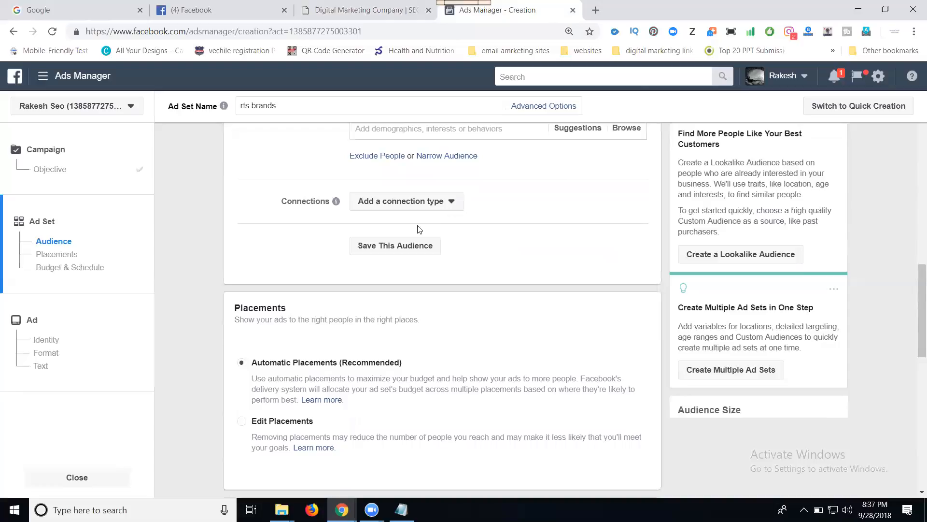
# - Save the defined audience for reuse under the suggested name
pyautogui.click(384, 246)
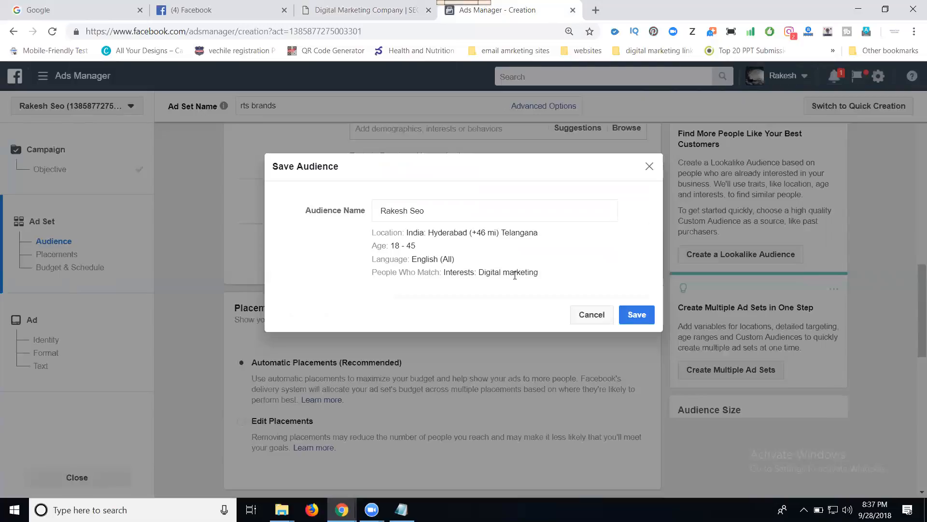
pyautogui.click(645, 317)
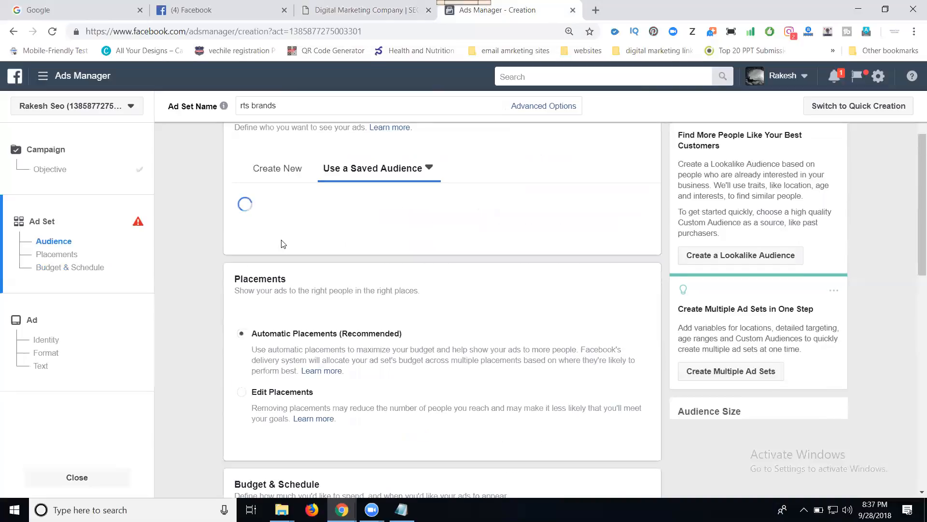
# - Switch the ad set to Edit Placements and review the placements offered for Facebook, Instagram, Audience Network and Messenger
pyautogui.scroll(-4, 241, 261)
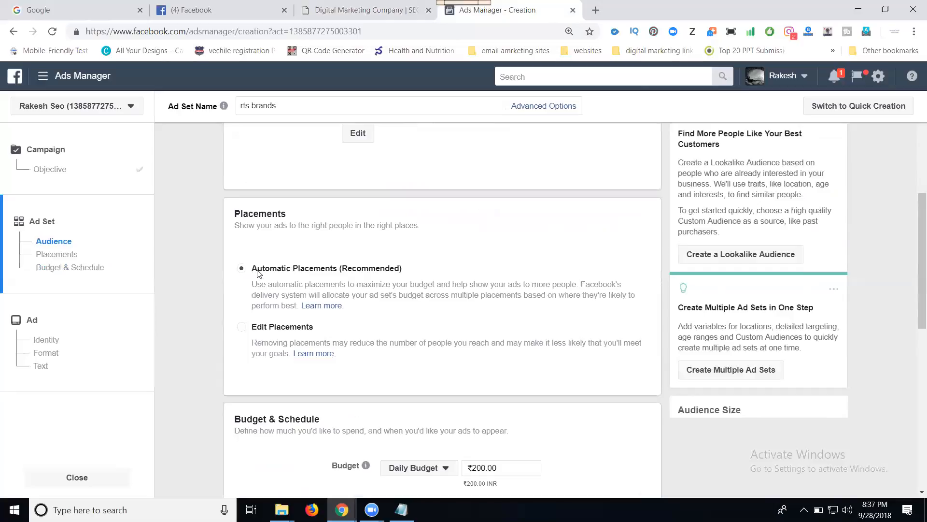
pyautogui.click(259, 330)
pyautogui.scroll(-1, 508, 279)
pyautogui.scroll(-5, 508, 279)
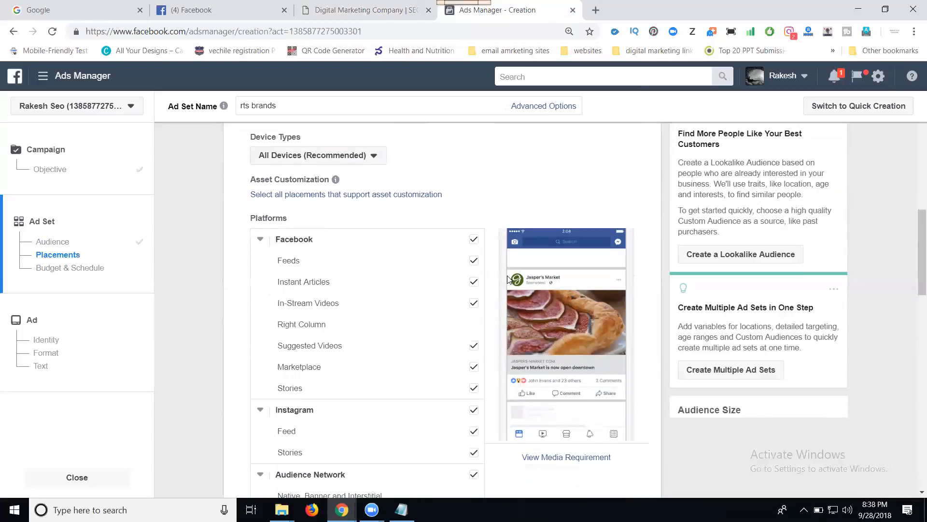
pyautogui.scroll(-3, 179, 275)
pyautogui.scroll(-1, 180, 275)
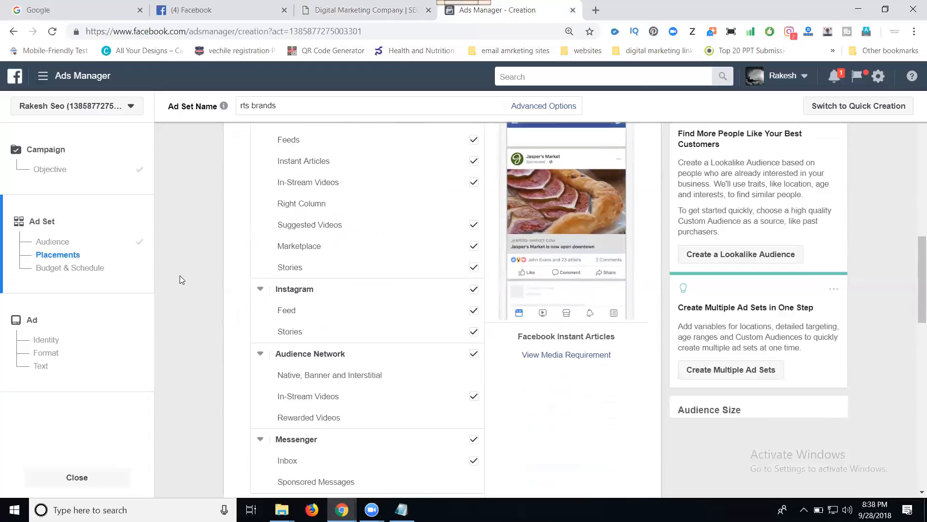
pyautogui.scroll(1, 179, 276)
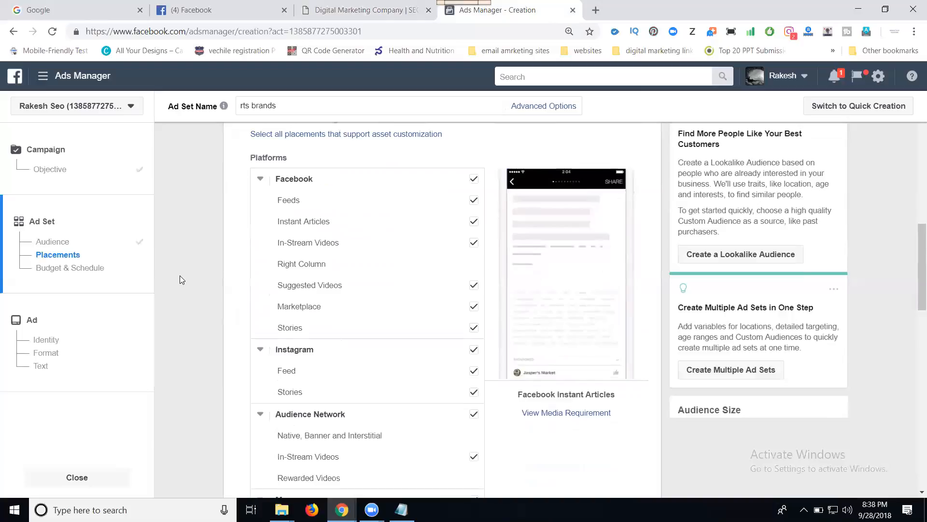
pyautogui.hotkey('ctrl', '+')
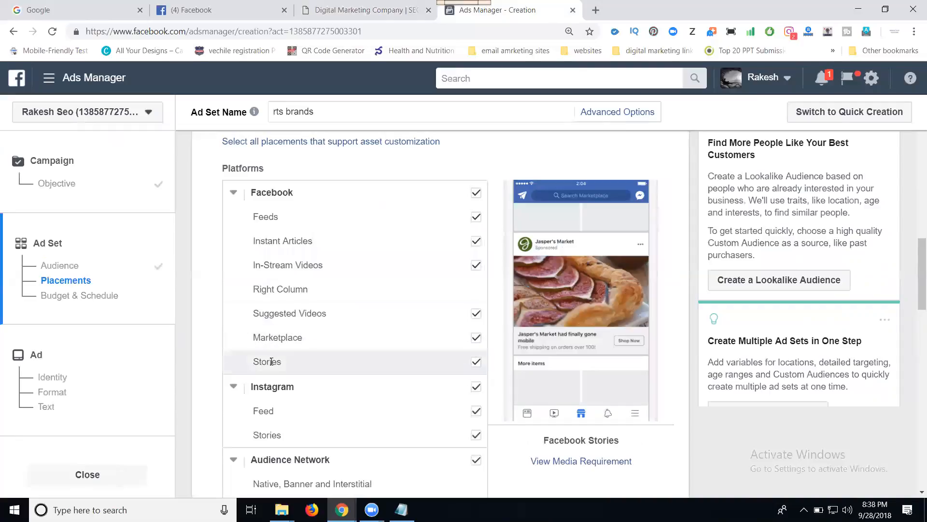
pyautogui.scroll(-2, 271, 362)
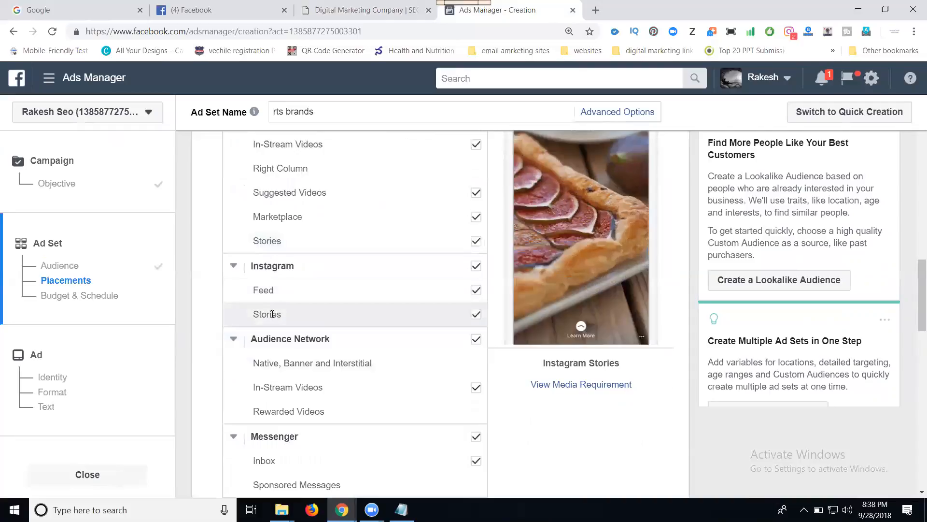
pyautogui.scroll(-2, 250, 309)
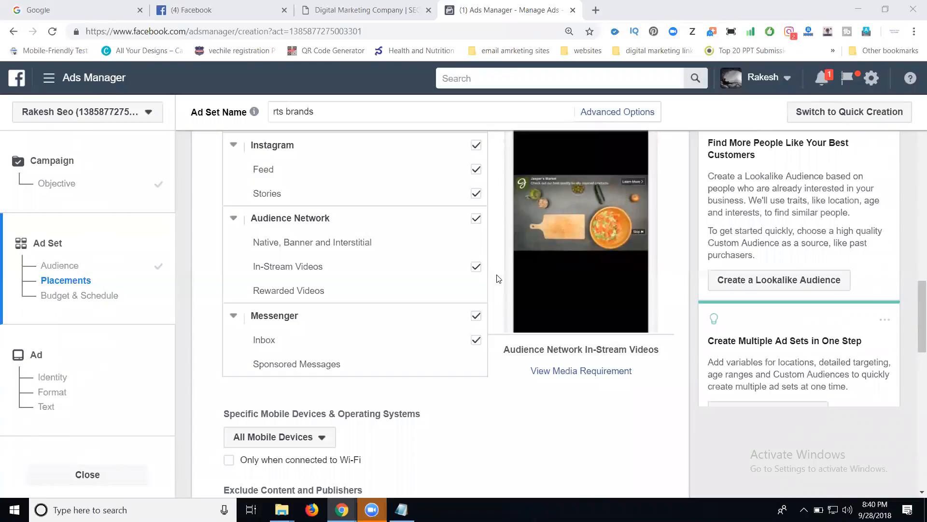
# - Exclude the Audience Network and Messenger platforms from the placements and review the device types and remaining platforms
pyautogui.click(477, 219)
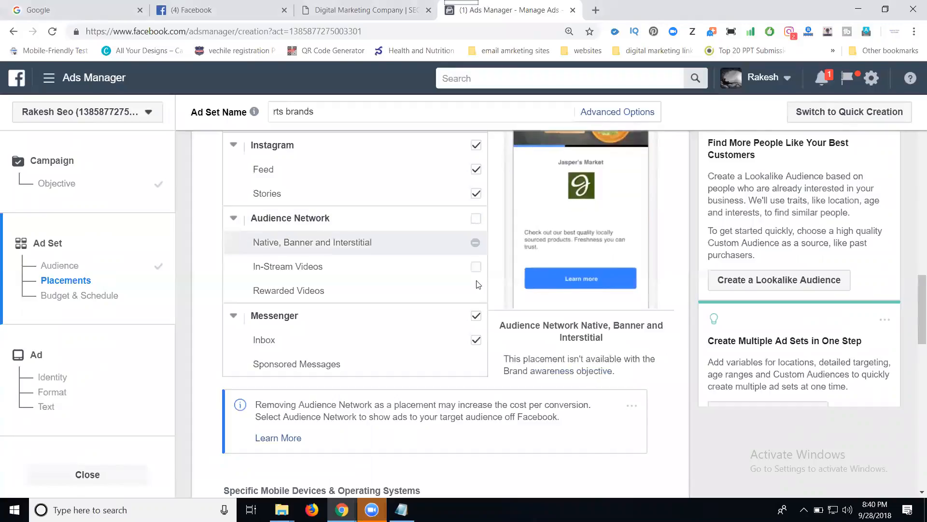
pyautogui.click(476, 317)
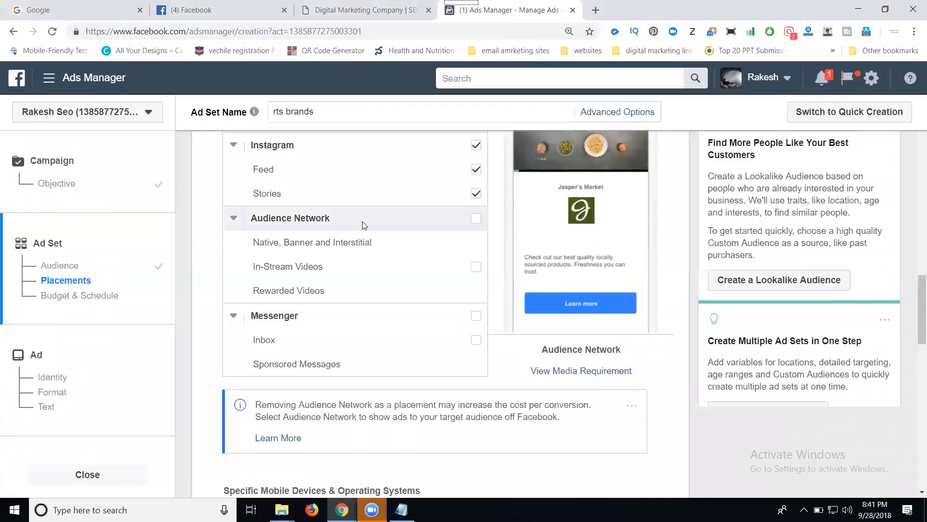
pyautogui.scroll(4, 364, 224)
pyautogui.scroll(5, 363, 222)
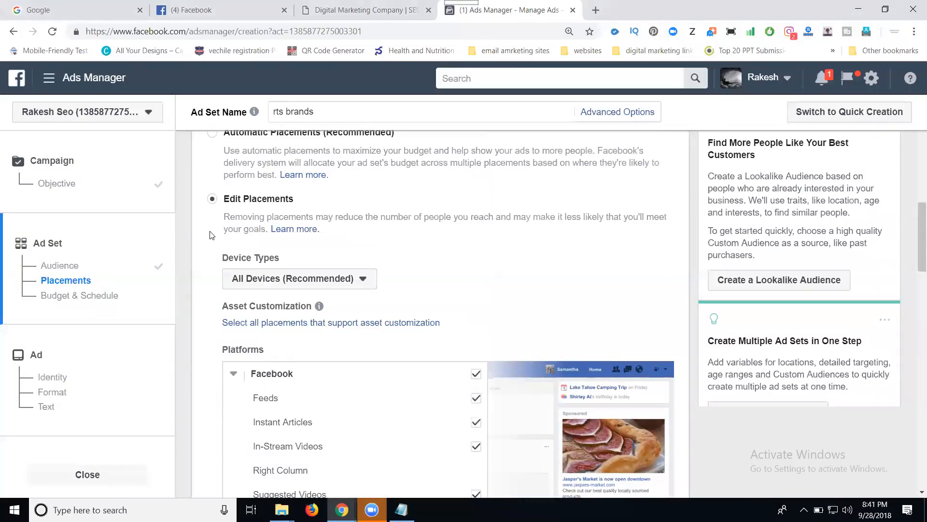
pyautogui.scroll(-3, 210, 234)
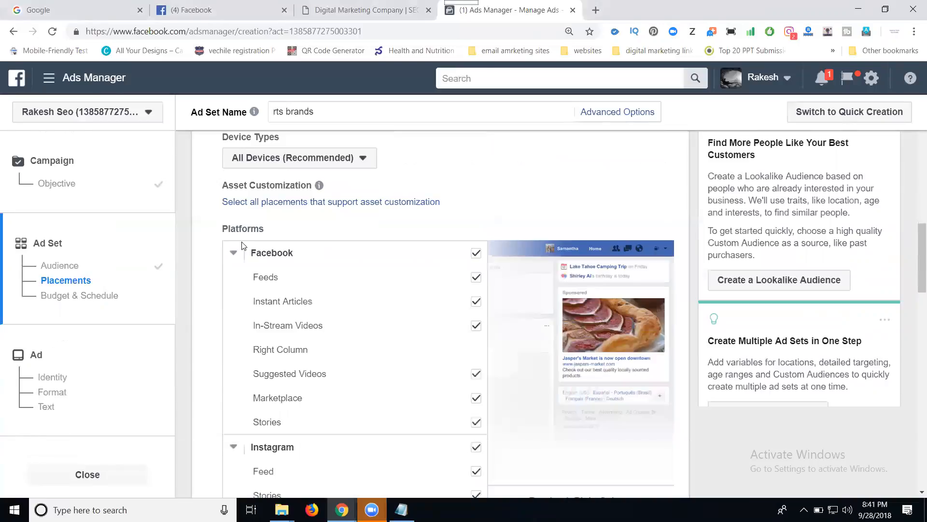
# - Check the specific mobile device options and keep All Mobile Devices selected
pyautogui.scroll(-3, 245, 256)
pyautogui.scroll(-8, 230, 255)
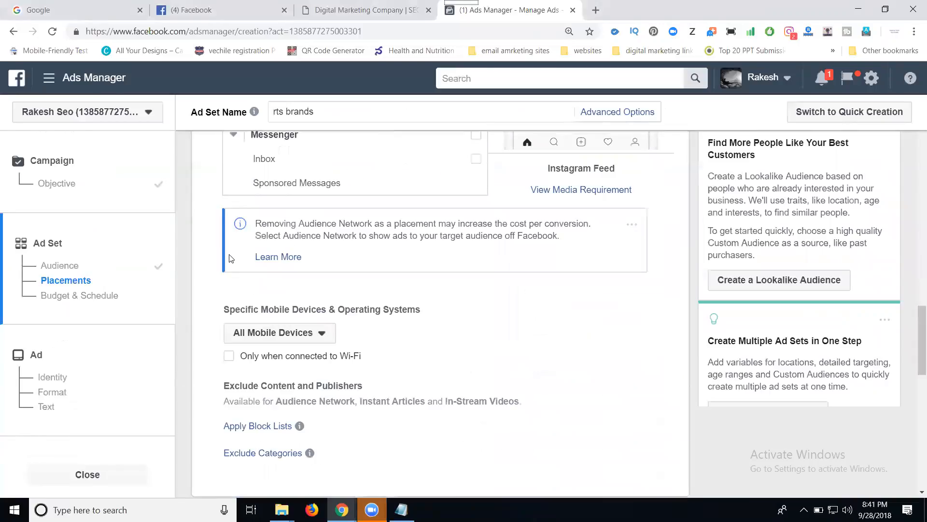
pyautogui.click(271, 212)
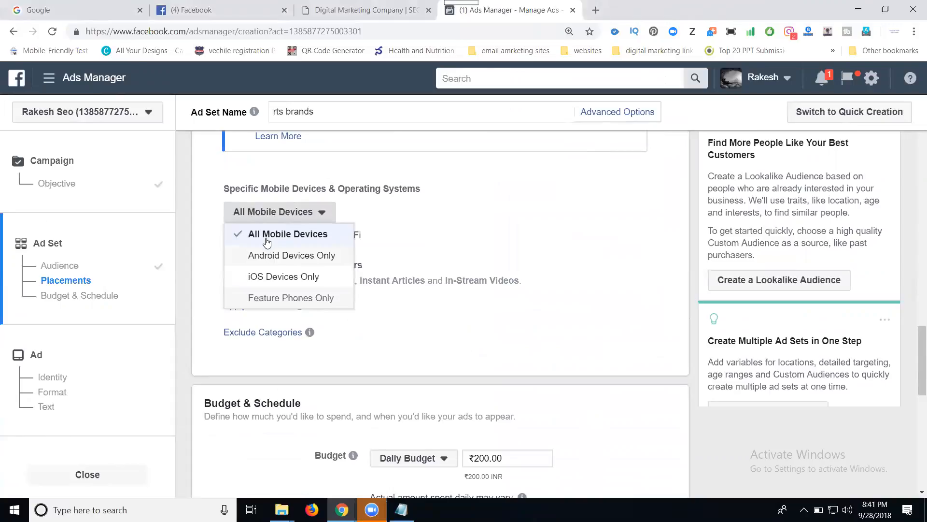
pyautogui.click(266, 237)
# - Return the ad set's placements to Automatic Placements (Recommended)
pyautogui.scroll(12, 198, 227)
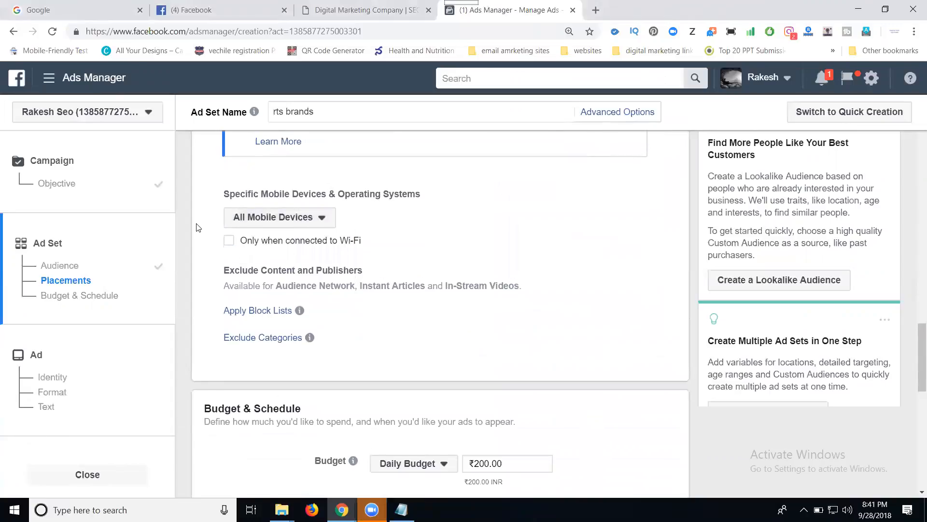
pyautogui.scroll(5, 196, 227)
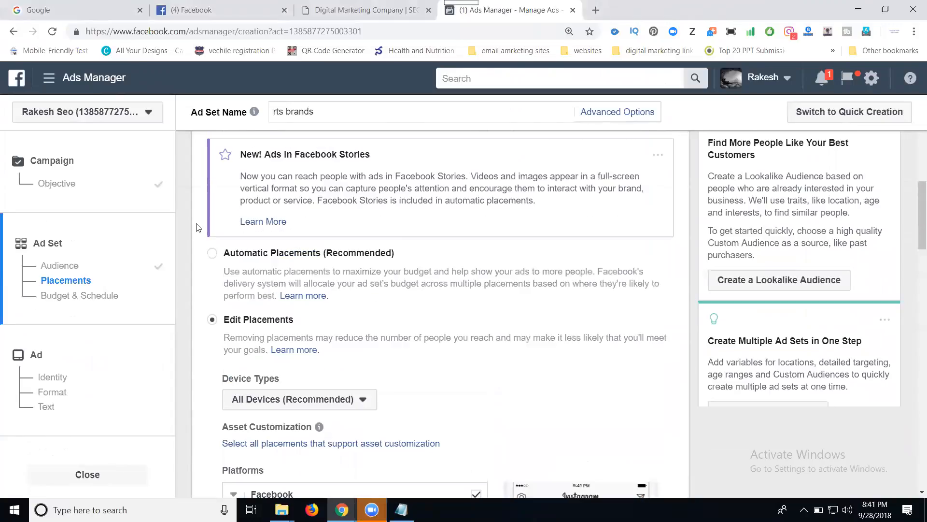
pyautogui.click(212, 253)
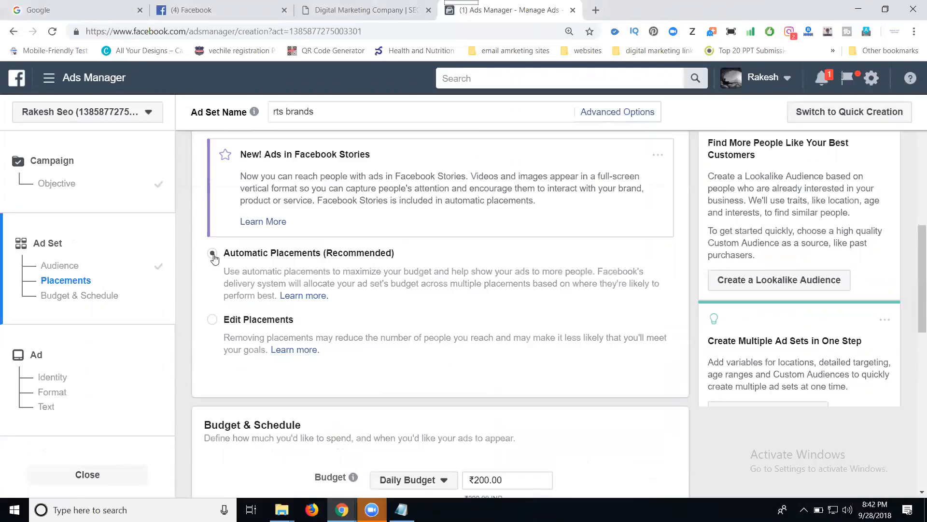
# - Try a daily budget of ₹20 for the ad set and check the warning on the amount
pyautogui.scroll(-6, 215, 257)
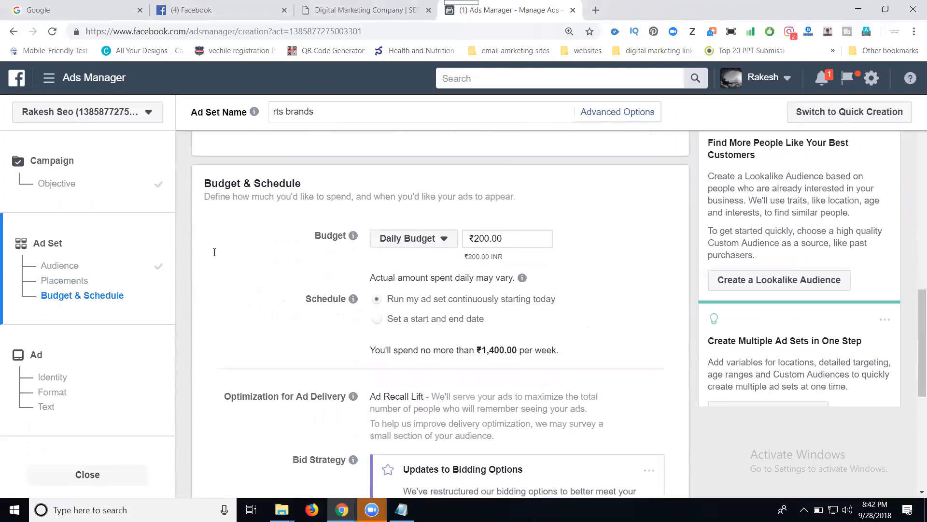
pyautogui.scroll(1, 215, 255)
pyautogui.click(484, 242)
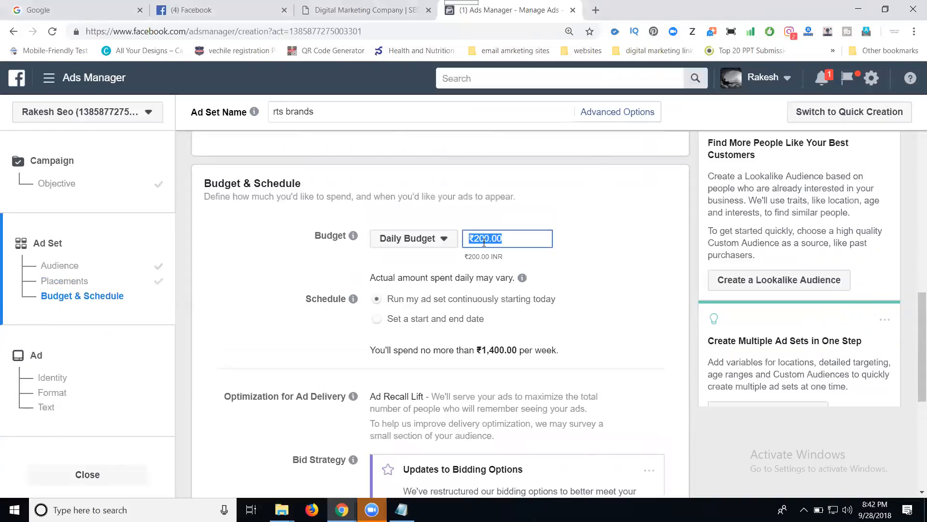
pyautogui.write('20')
pyautogui.click(611, 224)
pyautogui.moveTo(539, 240)
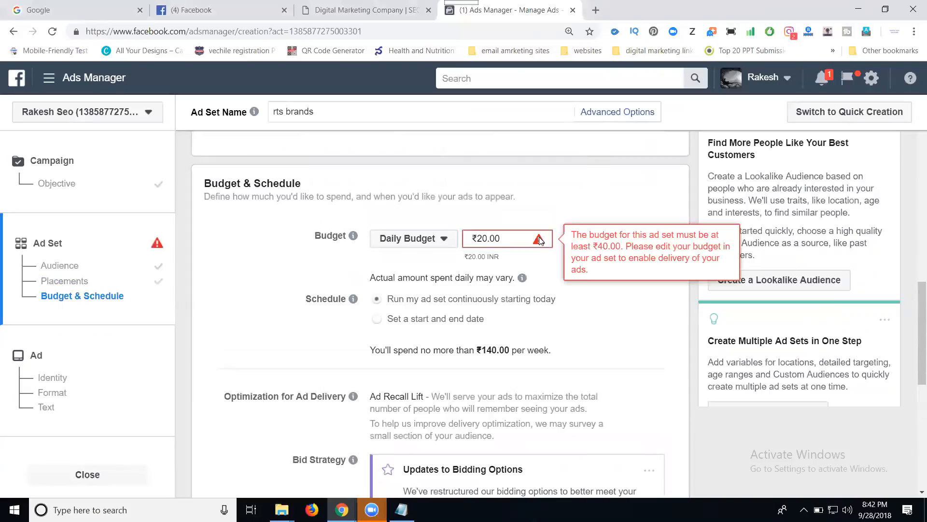
# - Set the ad set's daily budget to ₹40
pyautogui.tripleClick(492, 238)
pyautogui.write('40')
pyautogui.click(555, 212)
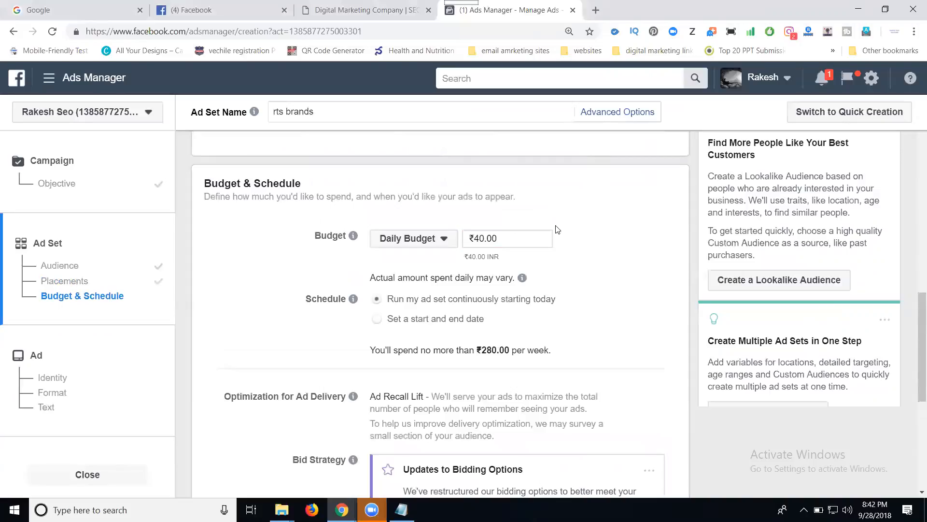
# - Try a lifetime budget of ₹10,000 for the ad set and check the date until which the ad will run
pyautogui.click(407, 240)
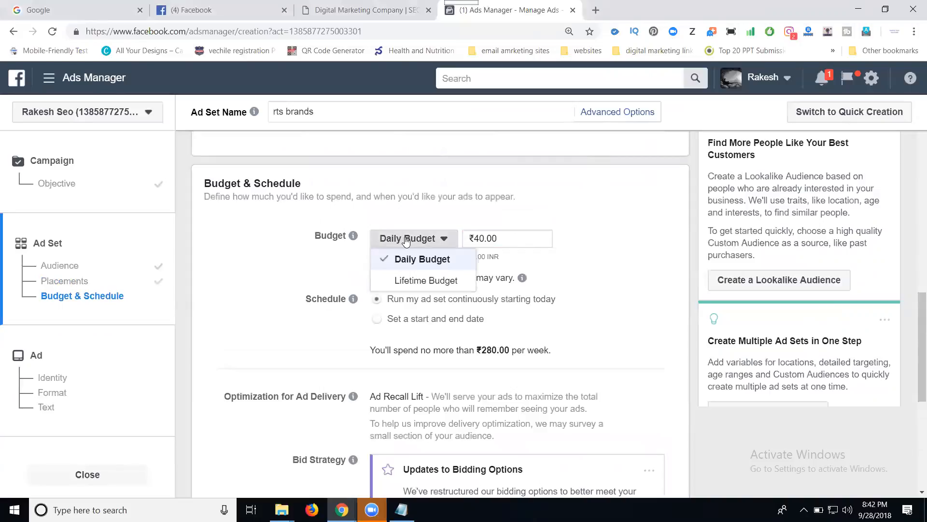
pyautogui.click(413, 280)
pyautogui.tripleClick(501, 238)
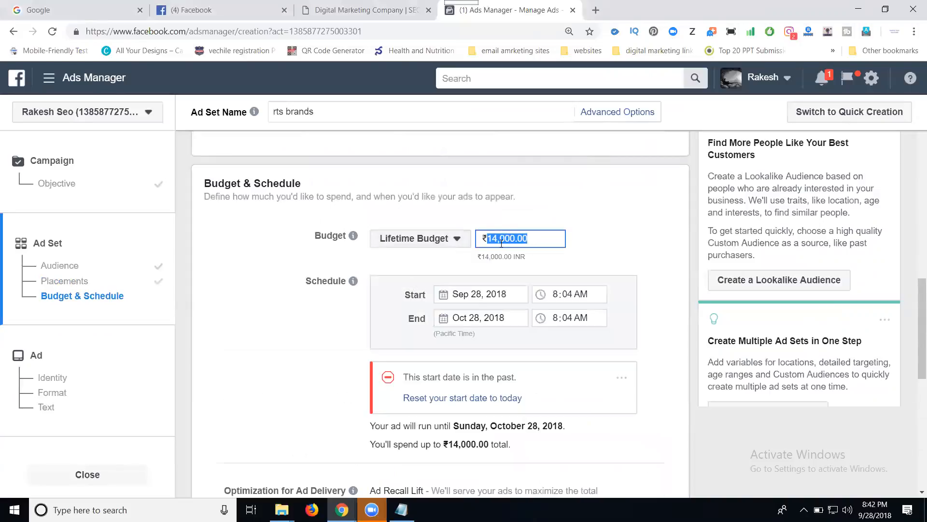
pyautogui.write('10000')
pyautogui.click(602, 223)
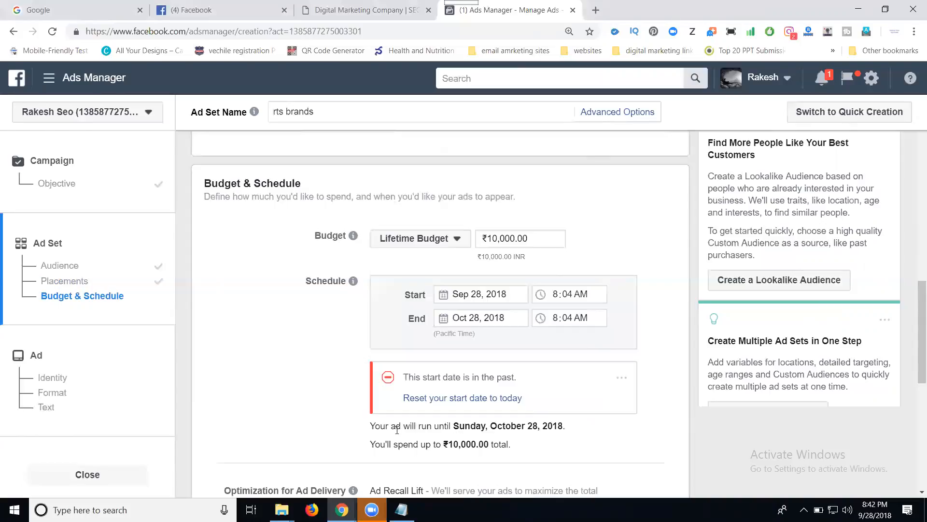
pyautogui.moveTo(453, 427); pyautogui.dragTo(553, 427)
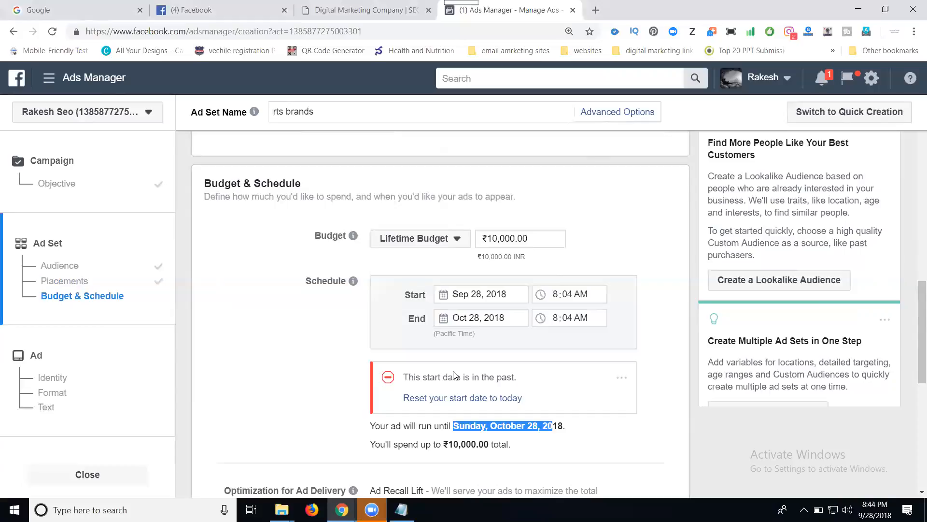
# - Switch the ad set back to a daily budget and set the amount to ₹100
pyautogui.click(420, 239)
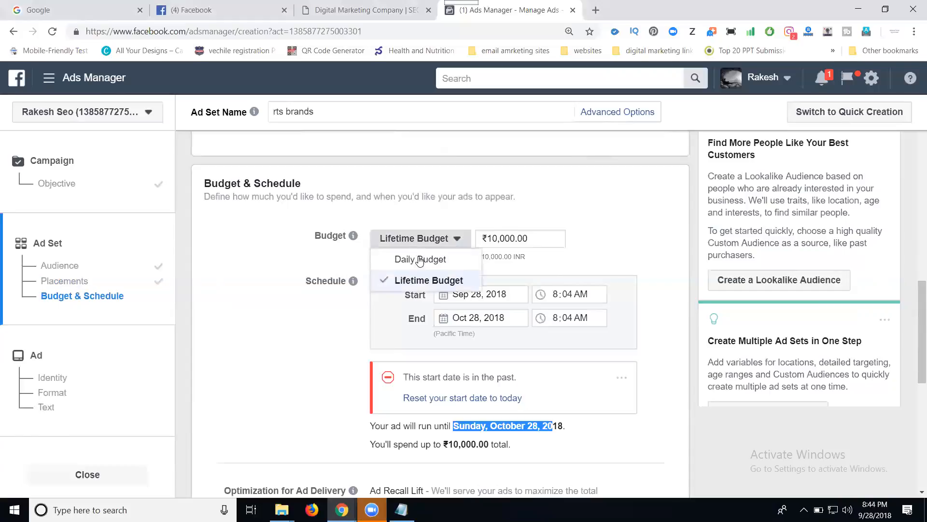
pyautogui.click(419, 260)
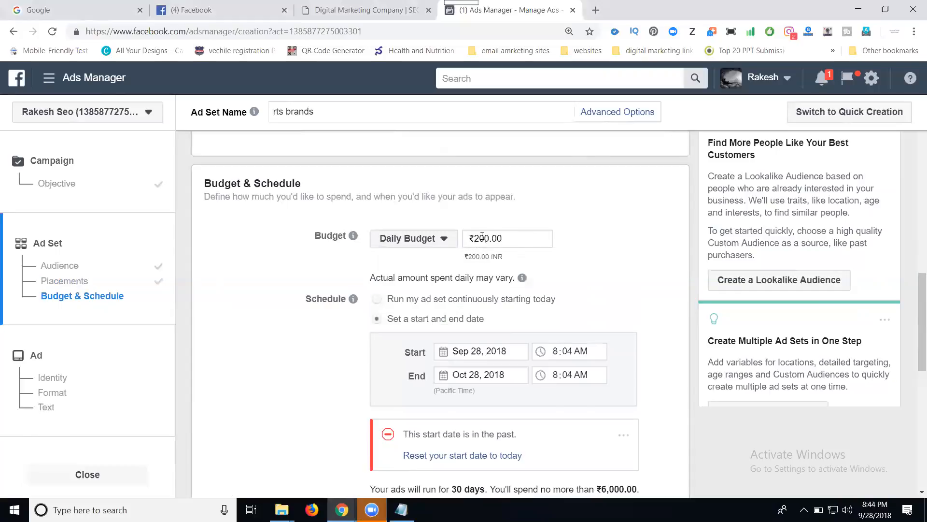
pyautogui.doubleClick(482, 237)
pyautogui.write('100')
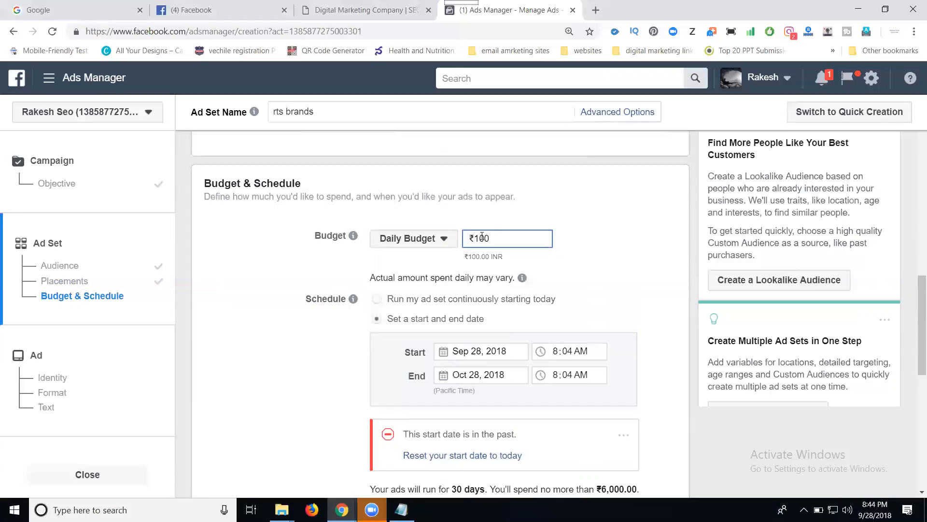
pyautogui.write('000')
pyautogui.tripleClick(482, 237)
pyautogui.write('100')
pyautogui.click(593, 219)
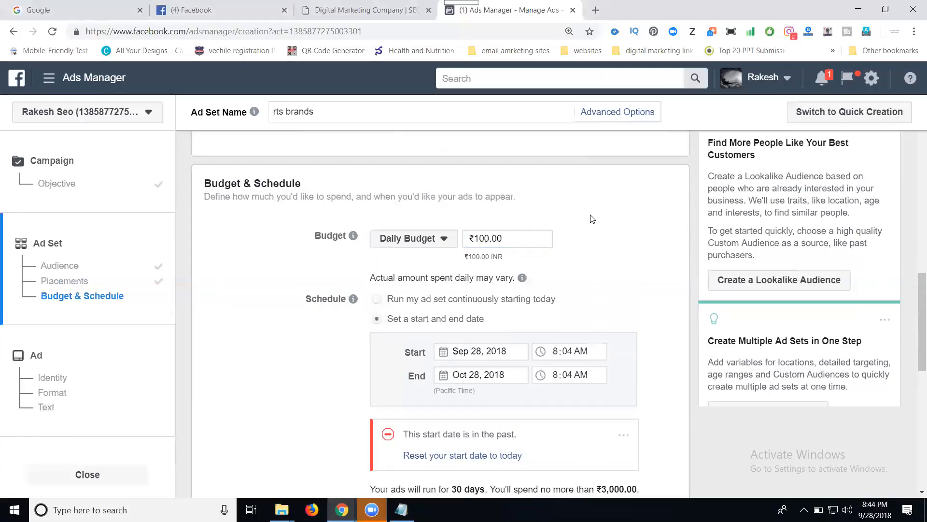
# - Schedule the ad set to run continuously starting today and check the maximum weekly spend
pyautogui.scroll(-3, 582, 278)
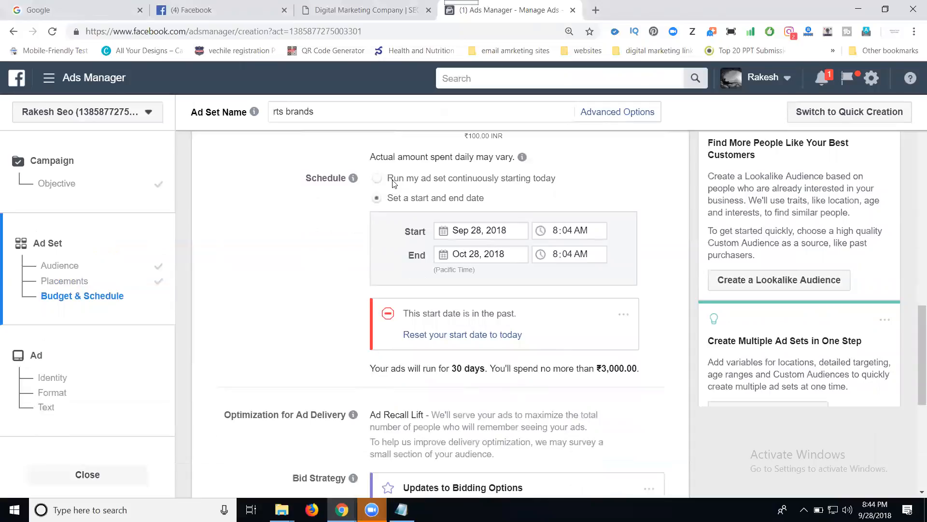
pyautogui.click(377, 178)
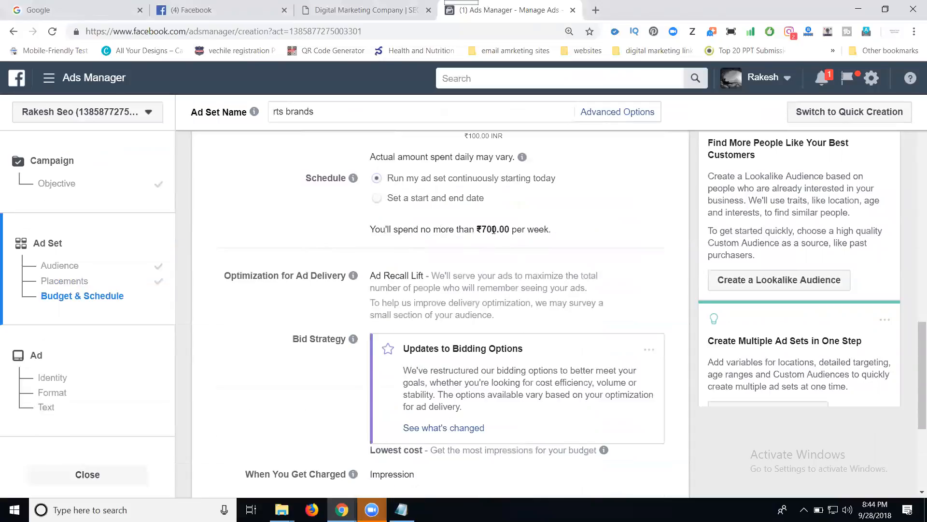
pyautogui.moveTo(476, 227); pyautogui.dragTo(507, 230)
# - Review the ad set's charging and ad scheduling options, and continue to the ad setup
pyautogui.scroll(-3, 303, 254)
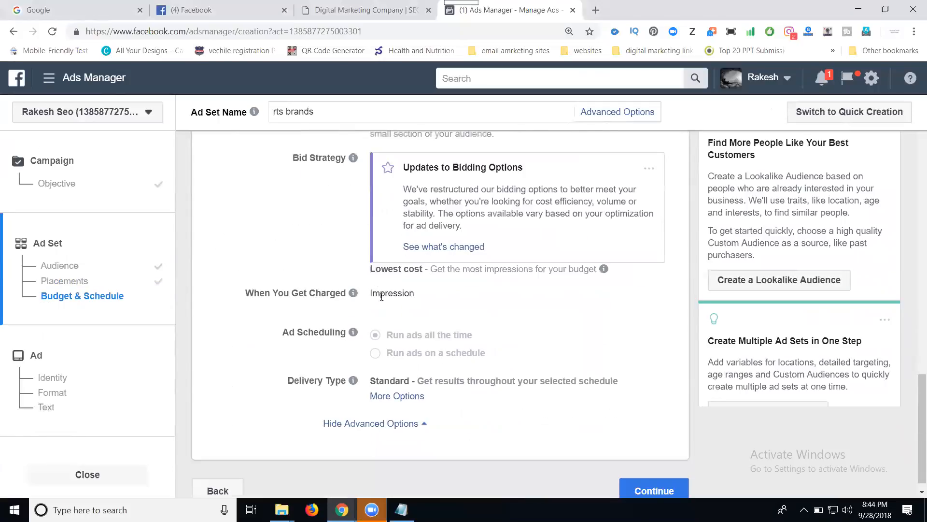
pyautogui.moveTo(370, 293); pyautogui.dragTo(417, 295)
pyautogui.scroll(-1, 384, 305)
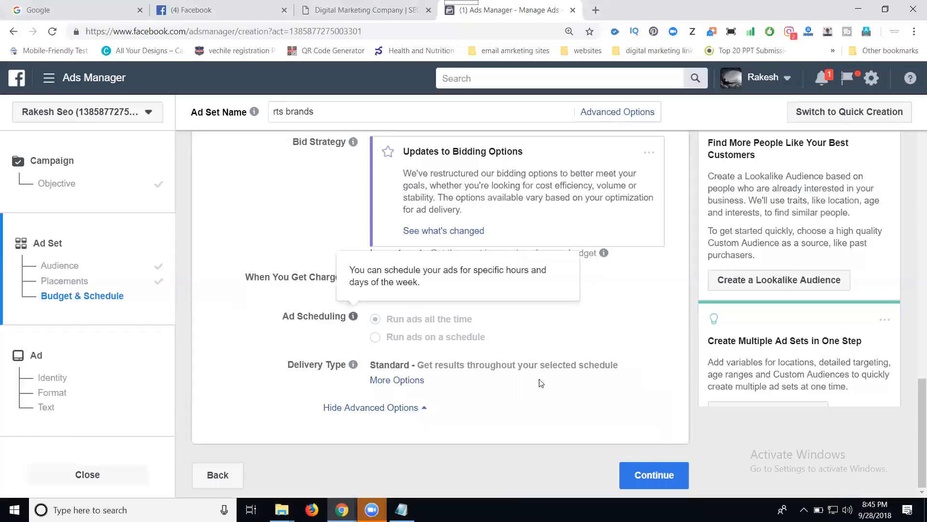
pyautogui.click(660, 480)
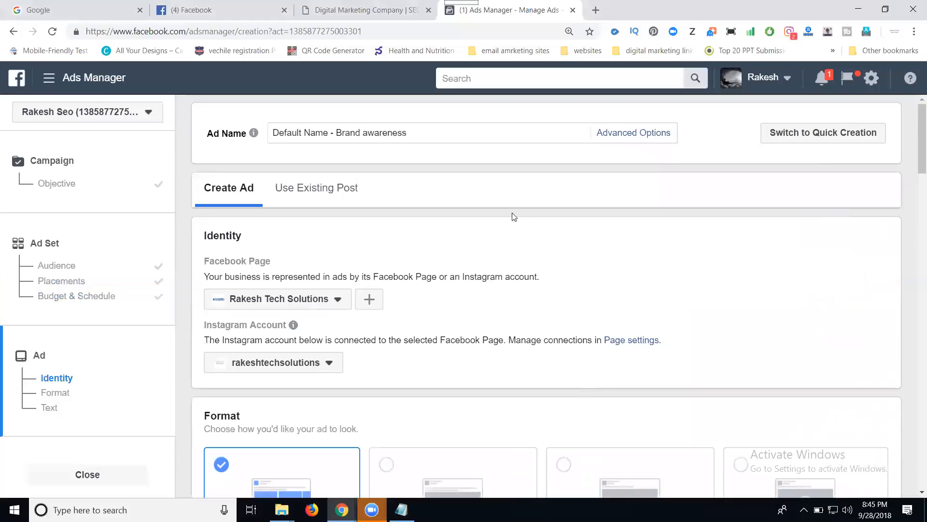
# - Review the ad's Facebook Page and Instagram account, and choose the Single Image format
pyautogui.scroll(-1, 371, 274)
pyautogui.scroll(-2, 371, 274)
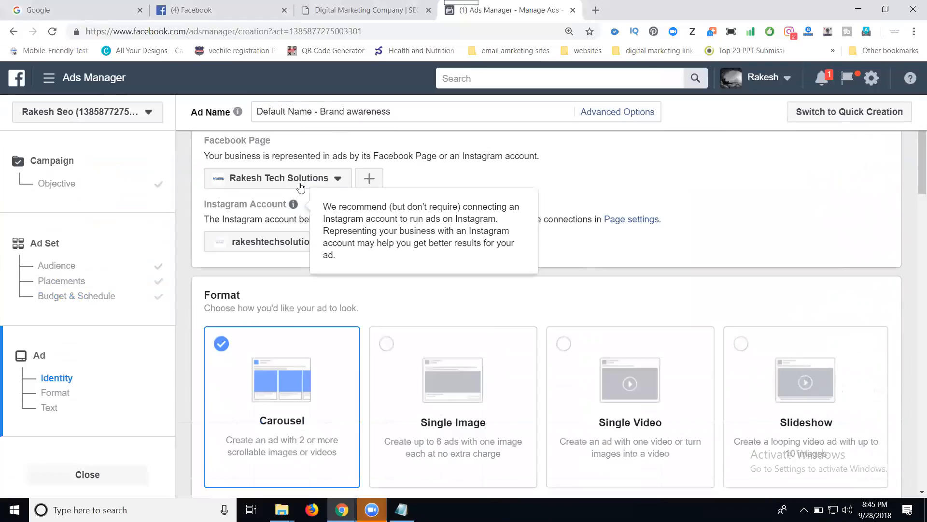
pyautogui.scroll(-3, 255, 347)
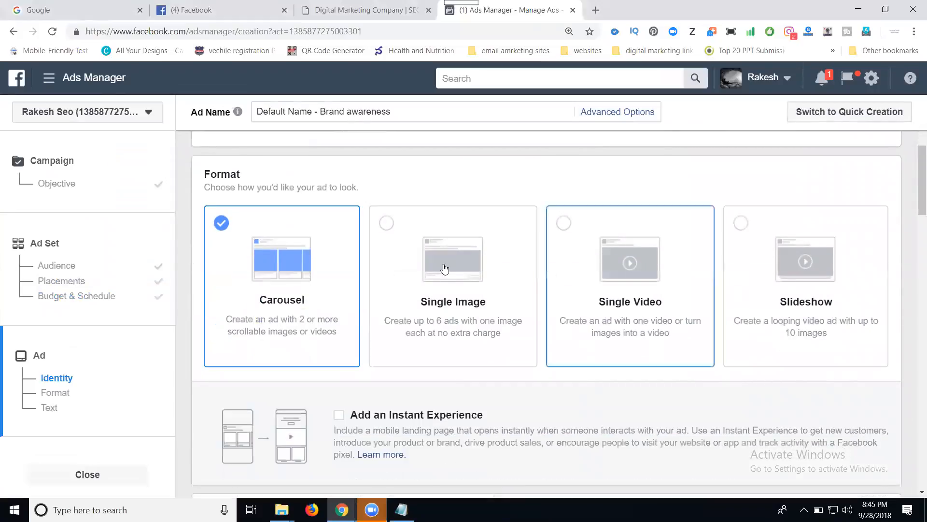
pyautogui.click(388, 225)
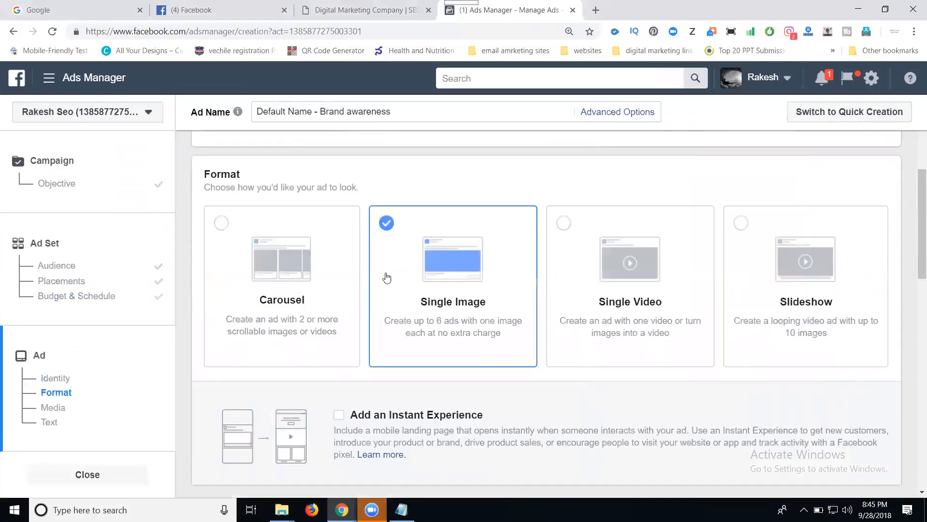
# - Check the warning on the Ad 1 image and remove that image from the ad
pyautogui.scroll(-6, 387, 277)
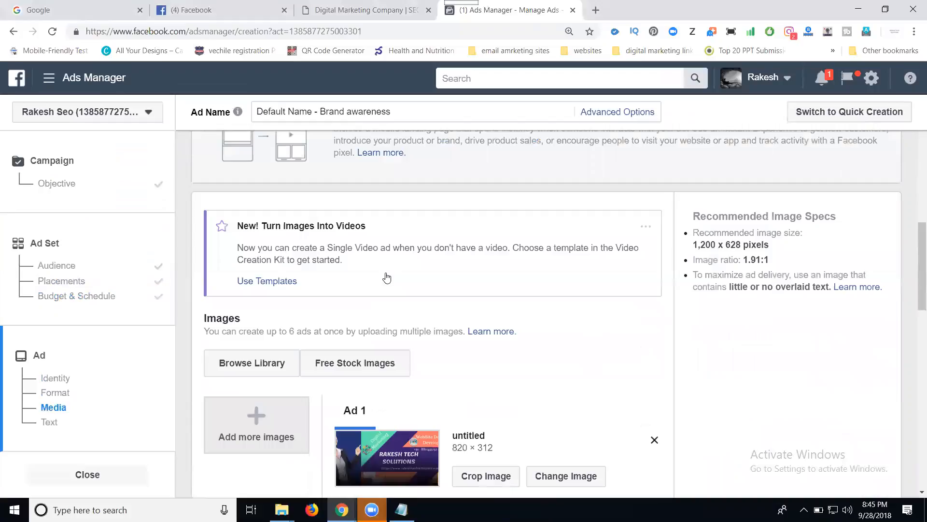
pyautogui.scroll(-2, 386, 277)
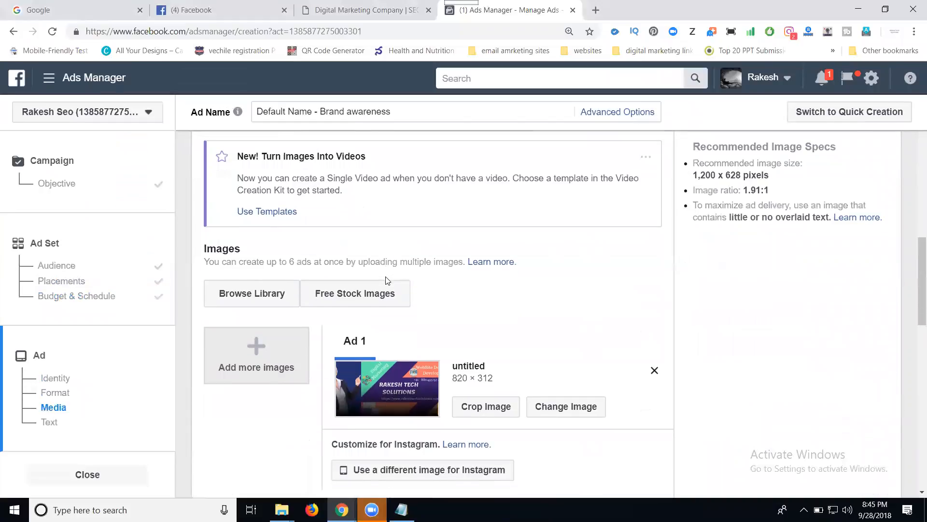
pyautogui.scroll(-5, 386, 278)
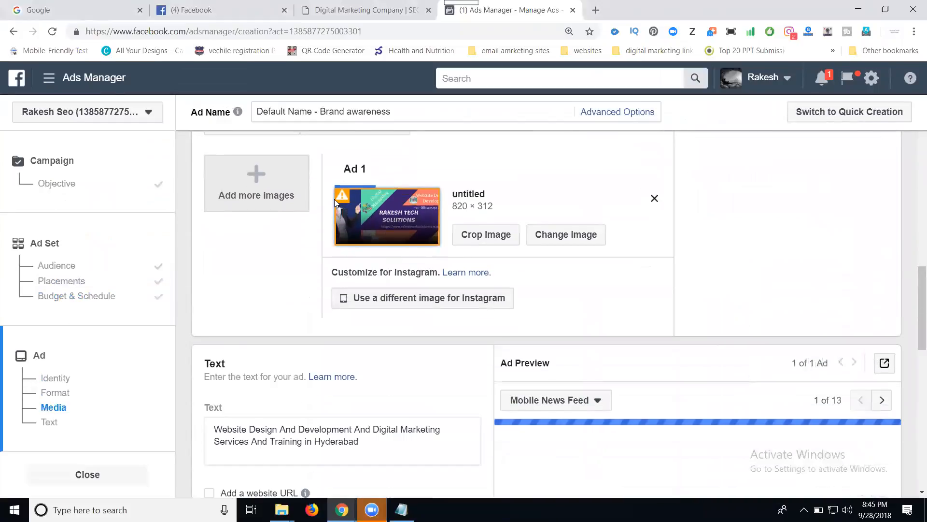
pyautogui.moveTo(341, 198)
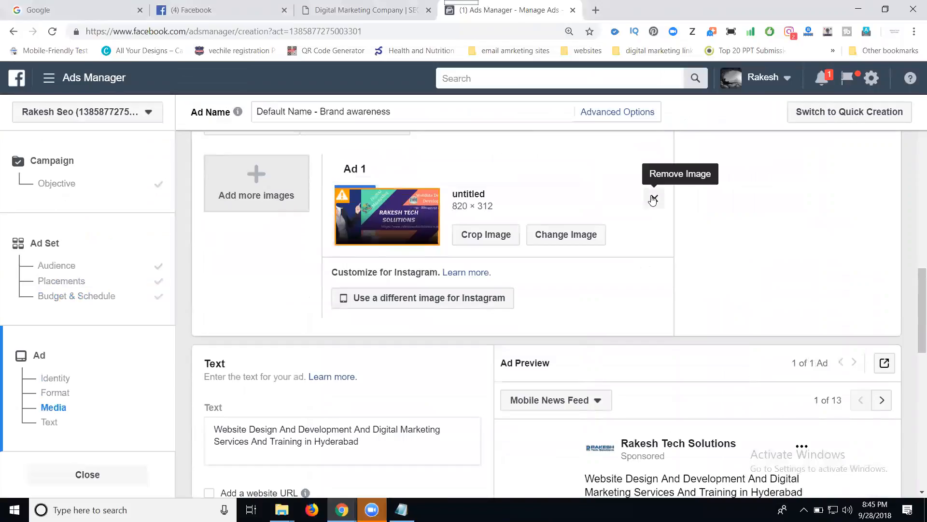
pyautogui.click(653, 199)
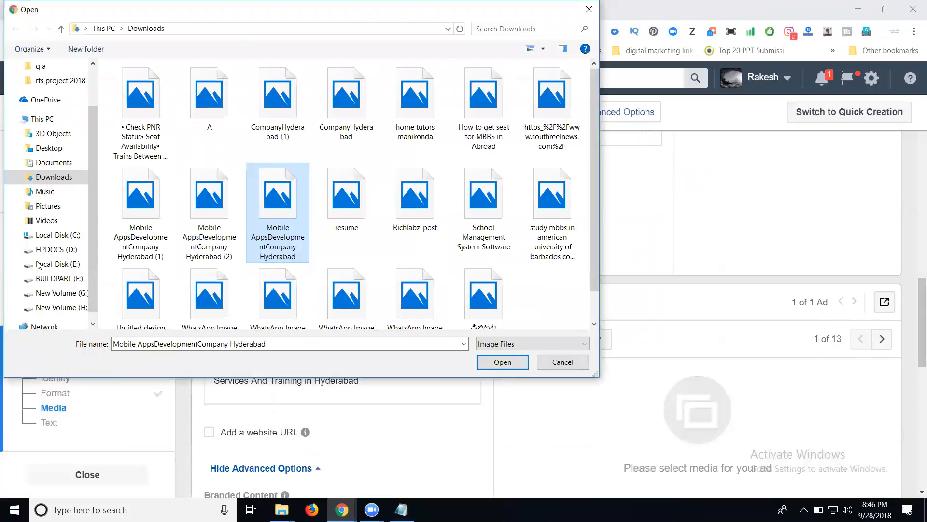
# - Upload the image "Digital Marketing Services in Hyderabad (2)" from the "rts project 2018" folder under Projects on Local Disk (E:) as the ad image
pyautogui.click(56, 265)
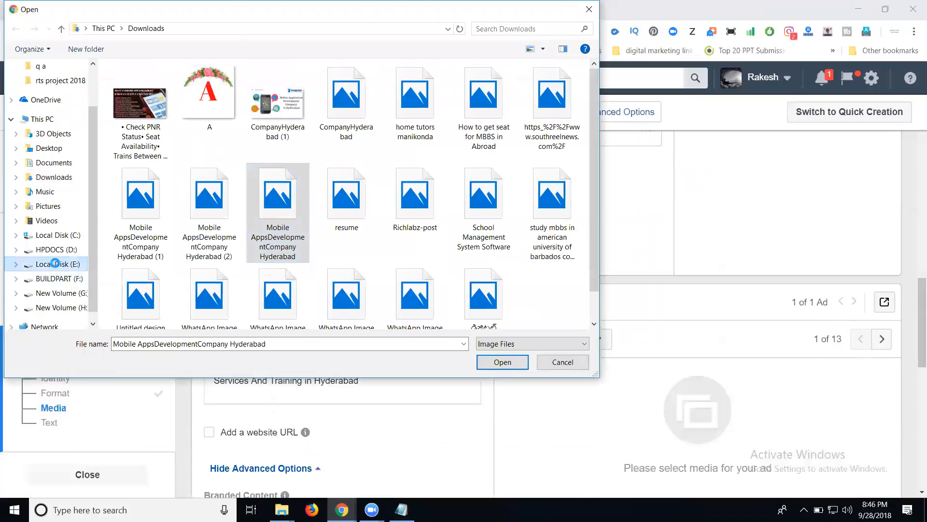
pyautogui.click(463, 107)
pyautogui.doubleClick(462, 107)
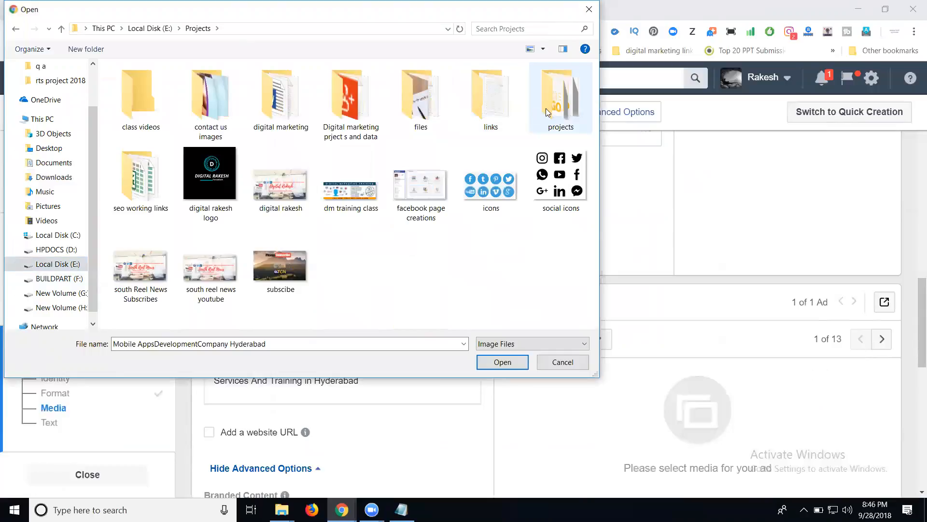
pyautogui.click(297, 110)
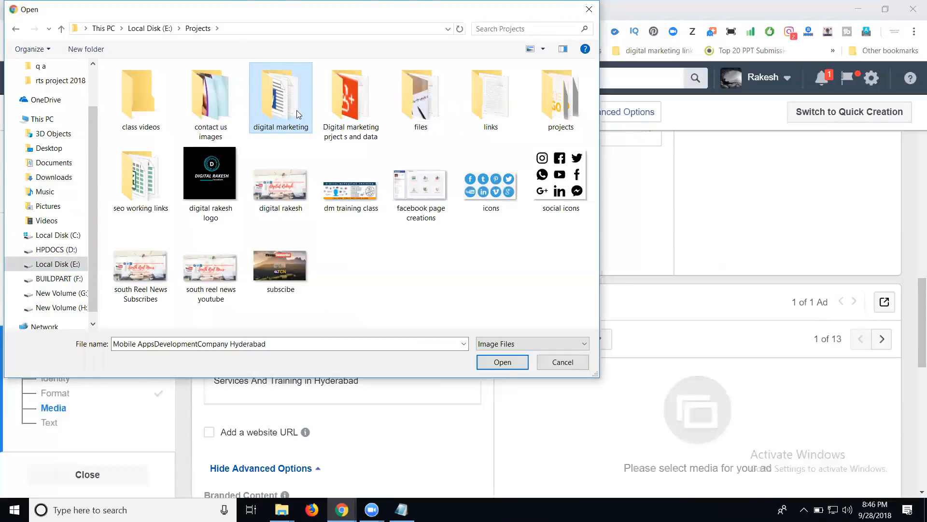
pyautogui.doubleClick(296, 111)
pyautogui.doubleClick(284, 107)
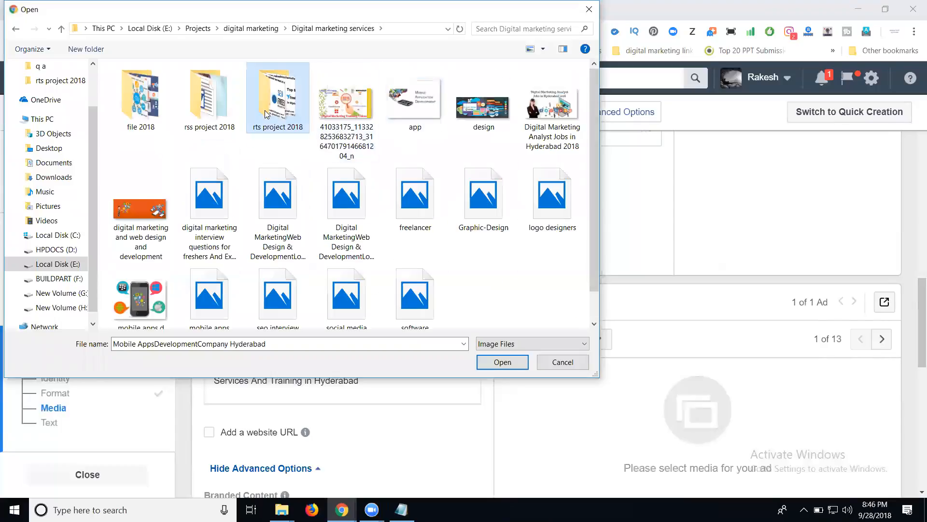
pyautogui.doubleClick(265, 110)
pyautogui.click(468, 117)
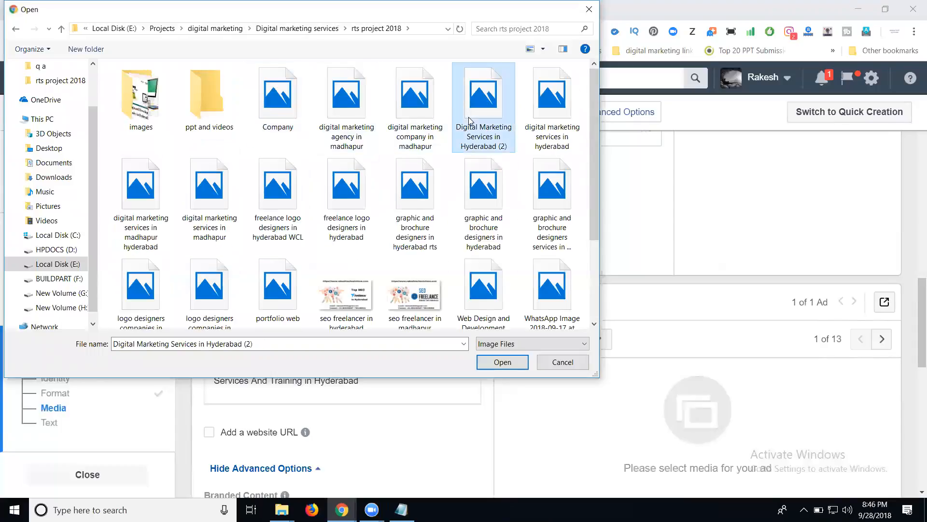
pyautogui.doubleClick(468, 117)
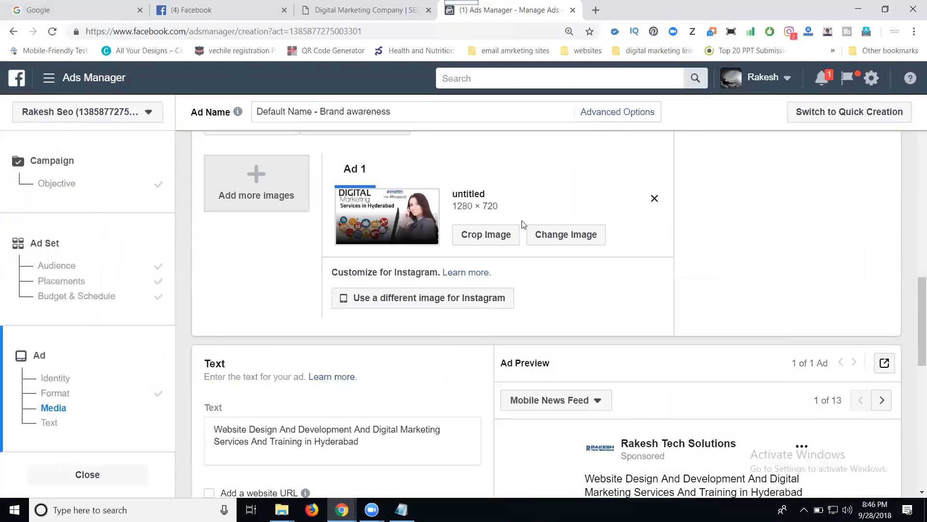
# - Examine the ad previews for the different placements, from Mobile News Feed through Marketplace to Facebook Stories
pyautogui.scroll(-2, 305, 232)
pyautogui.scroll(-2, 304, 232)
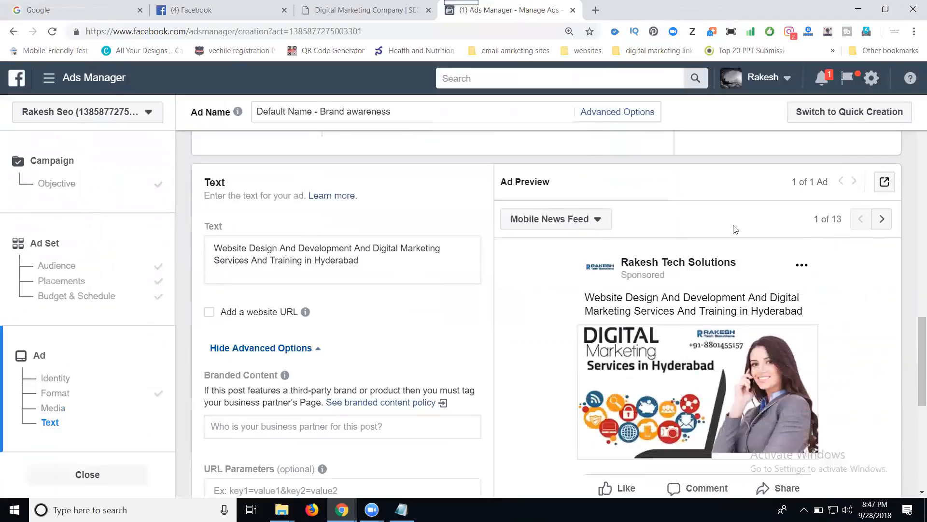
pyautogui.click(882, 219)
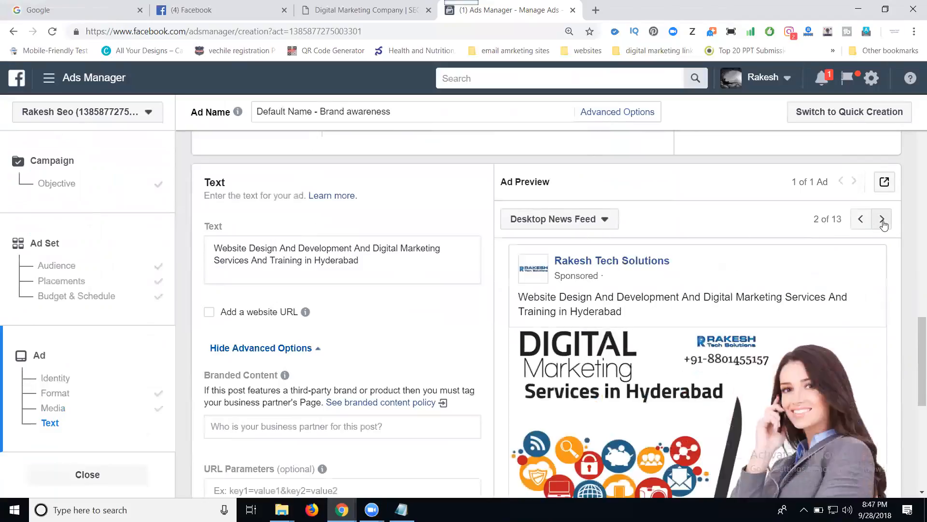
pyautogui.click(883, 221)
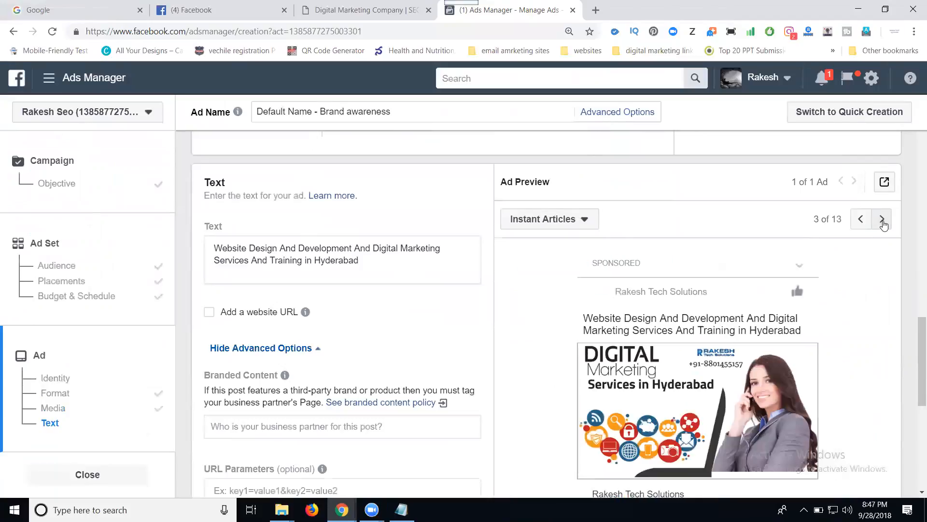
pyautogui.click(883, 221)
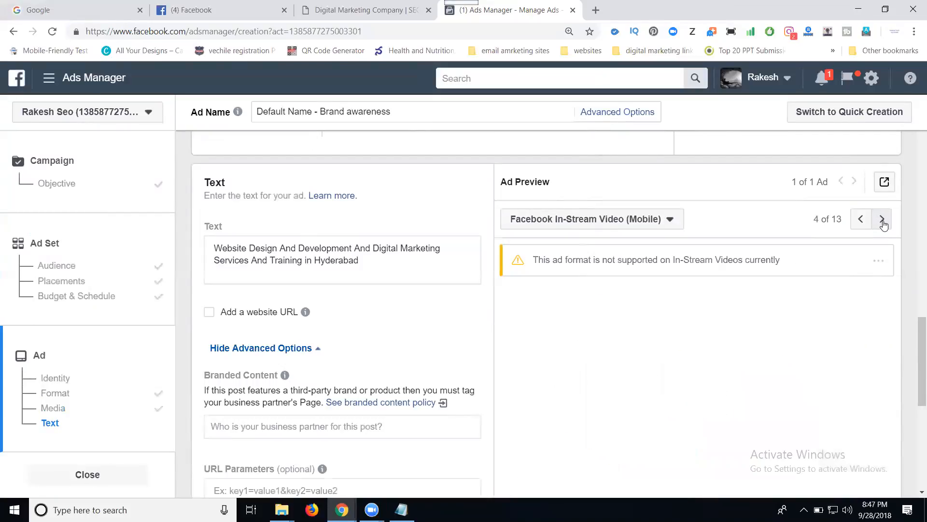
pyautogui.click(882, 222)
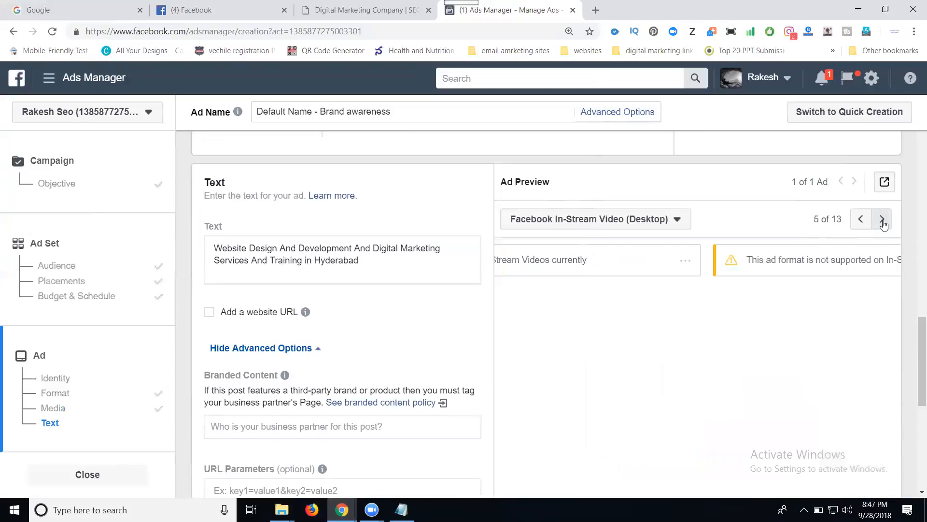
pyautogui.click(882, 221)
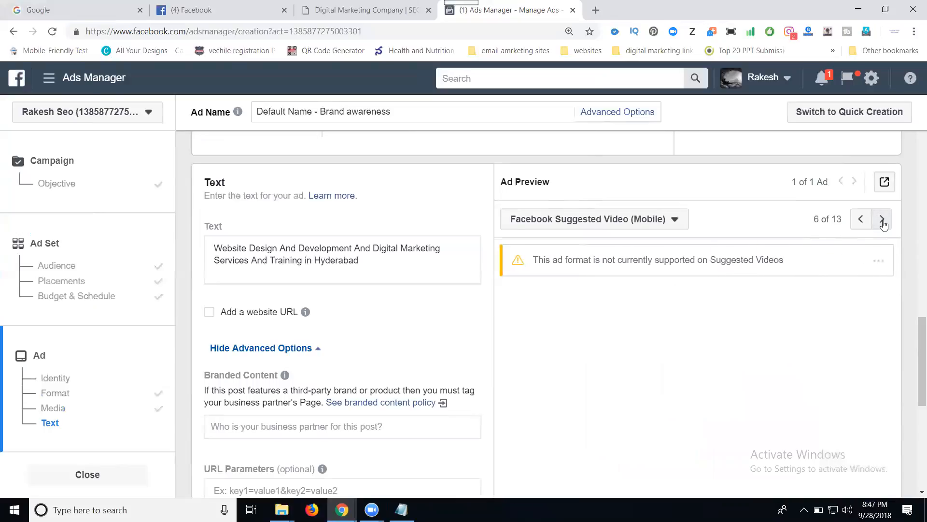
pyautogui.click(883, 221)
pyautogui.click(882, 221)
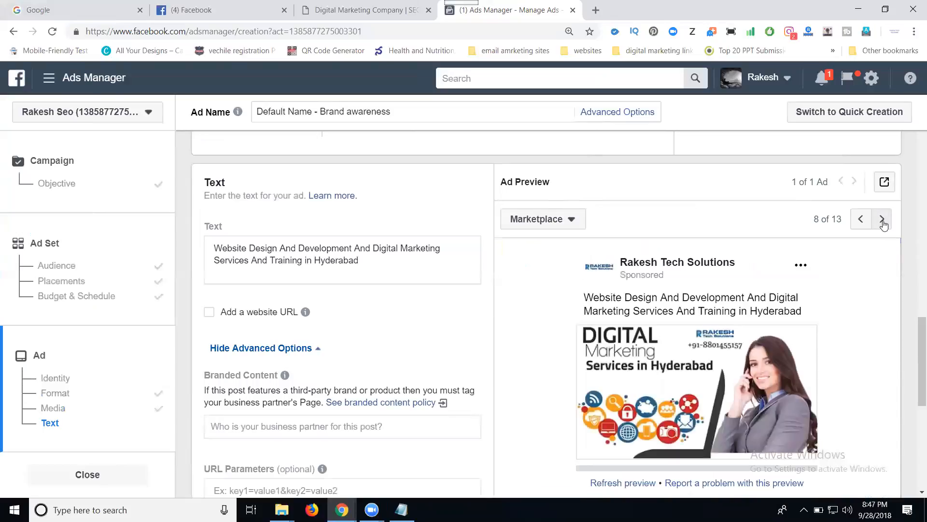
pyautogui.click(882, 222)
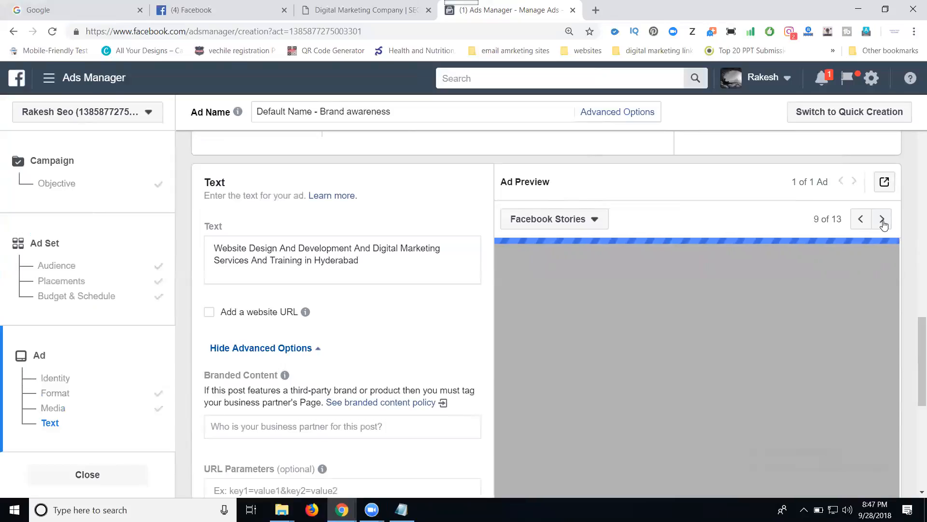
# - Examine the remaining ad previews from Instagram Feed through Messenger Inbox, and look over the ad's advanced options
pyautogui.click(881, 220)
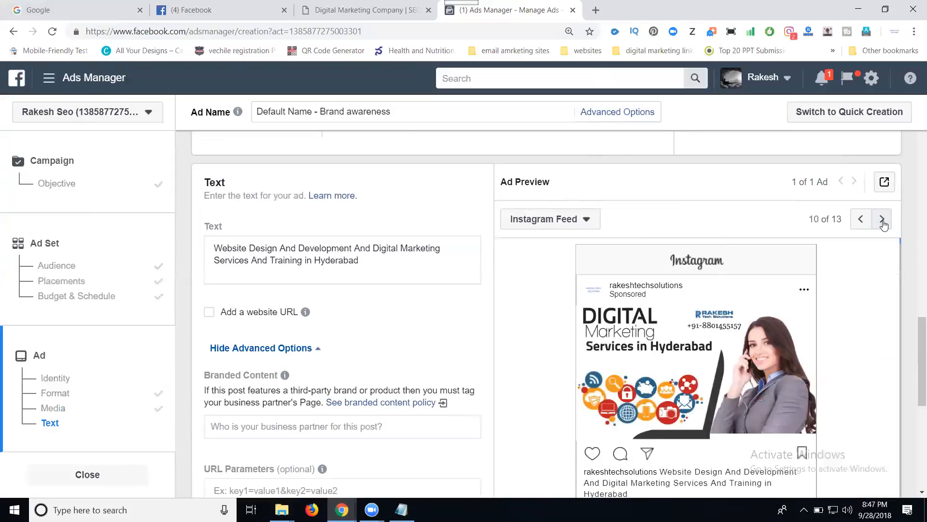
pyautogui.click(883, 221)
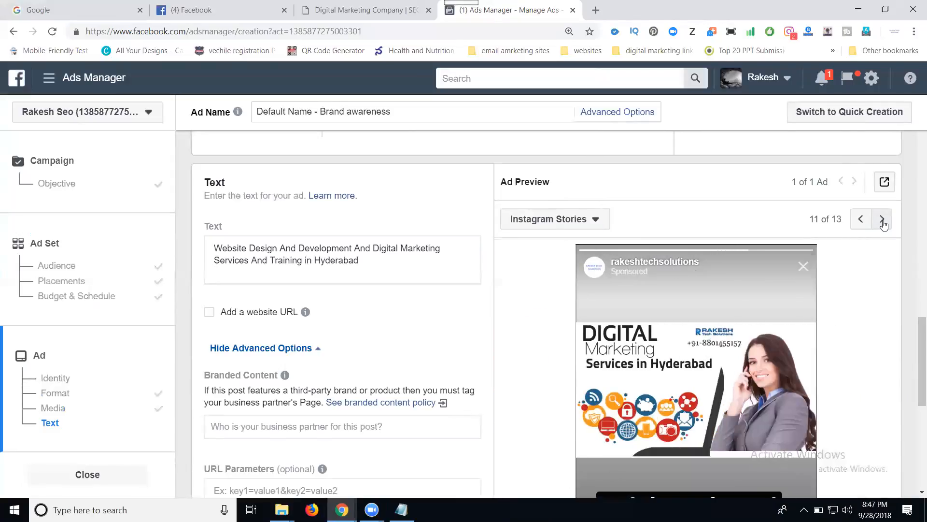
pyautogui.click(882, 220)
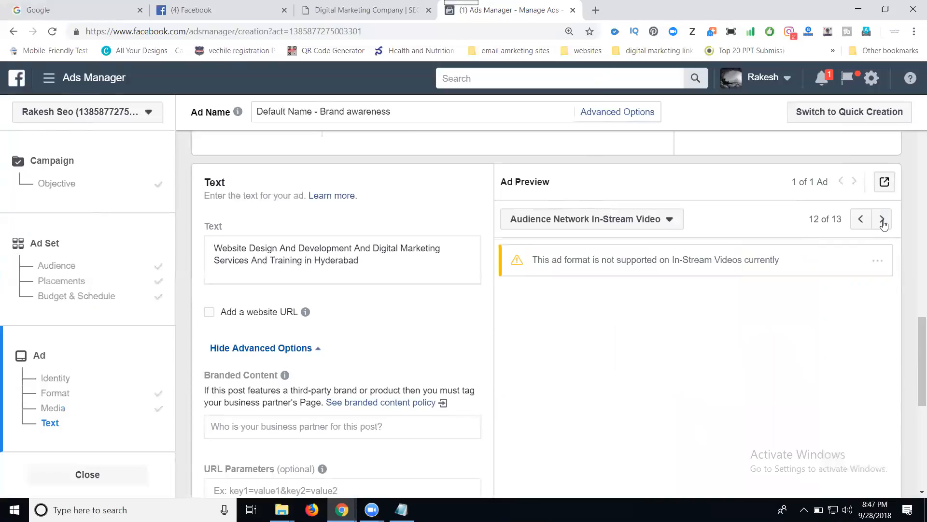
pyautogui.click(883, 220)
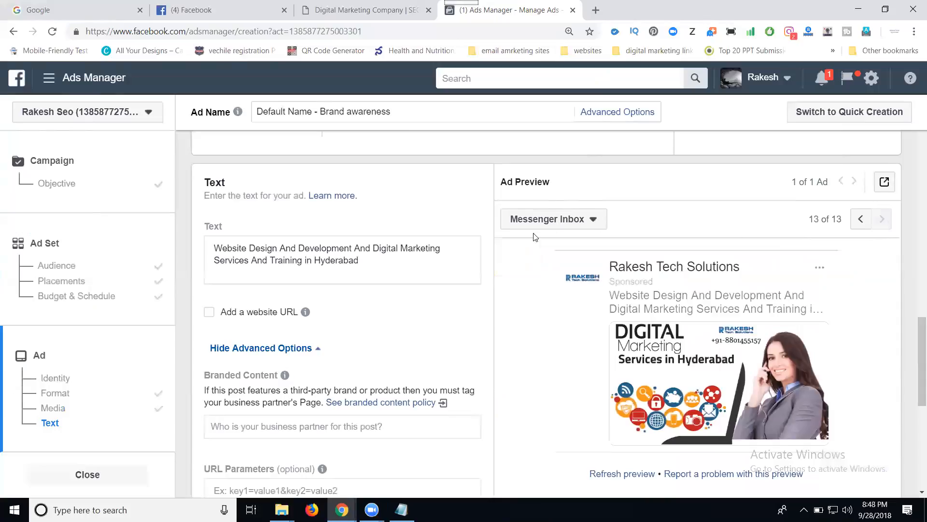
pyautogui.scroll(-3, 415, 275)
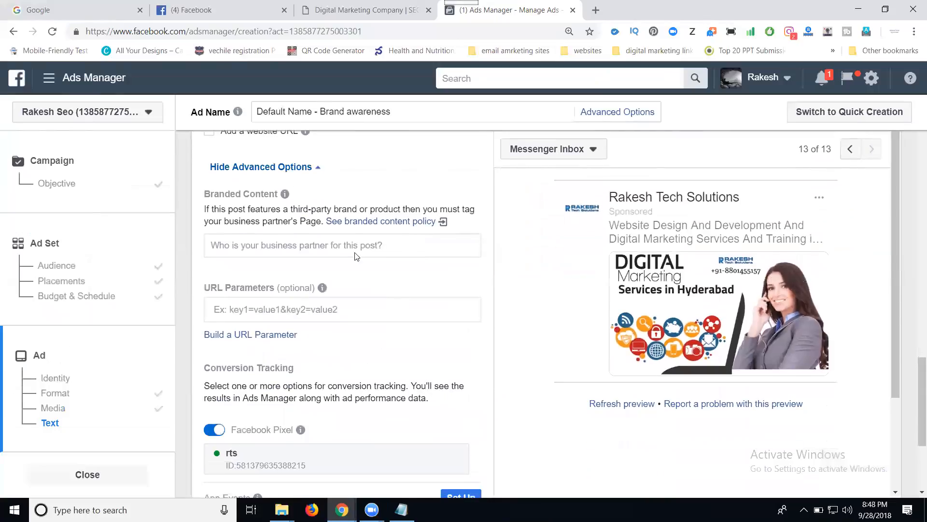
pyautogui.scroll(-2, 254, 274)
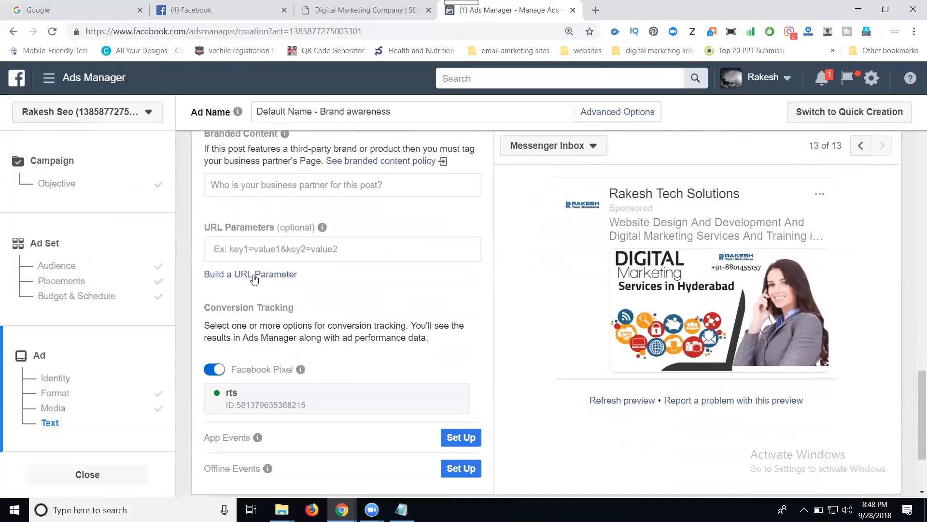
pyautogui.scroll(2, 254, 274)
pyautogui.scroll(3, 254, 274)
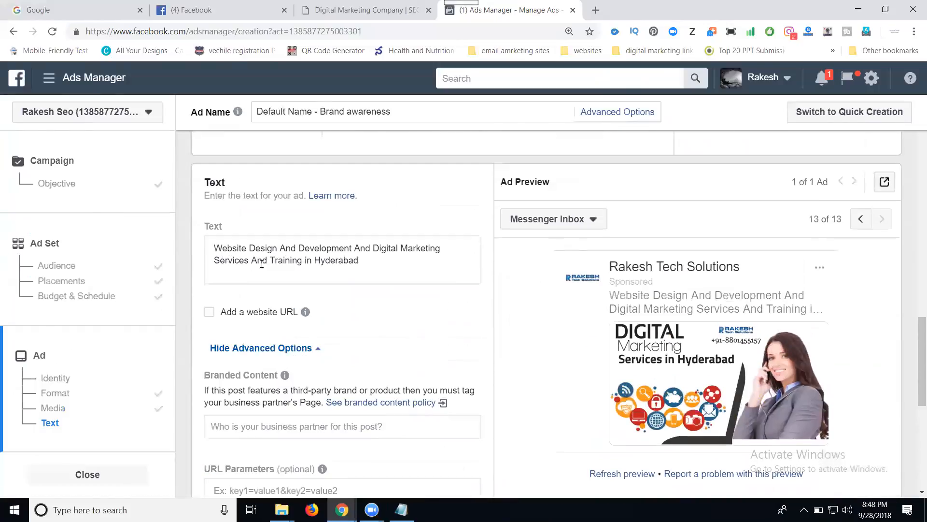
pyautogui.click(209, 313)
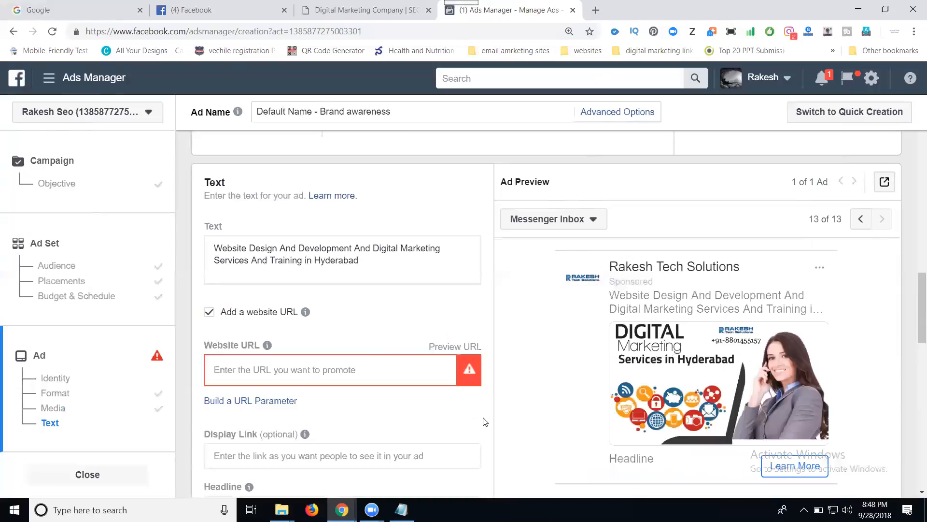
pyautogui.click(209, 313)
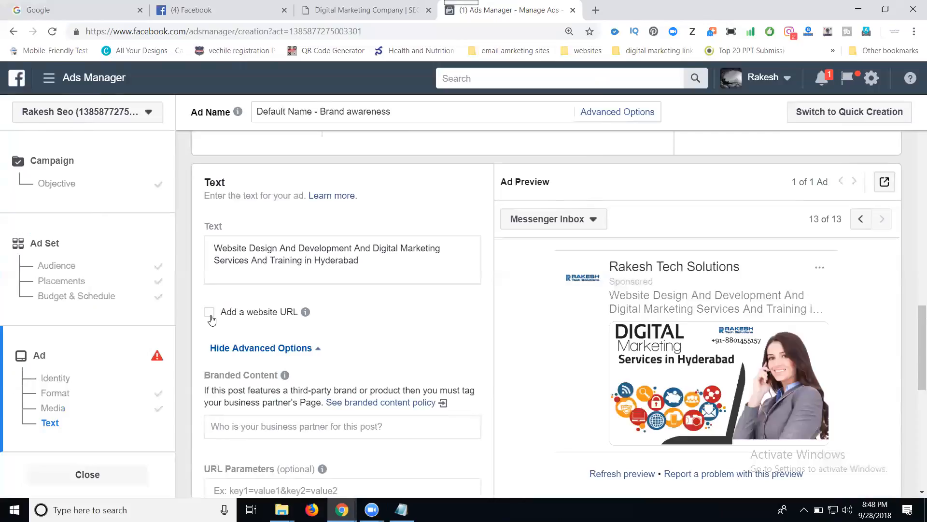
pyautogui.click(210, 315)
pyautogui.click(317, 11)
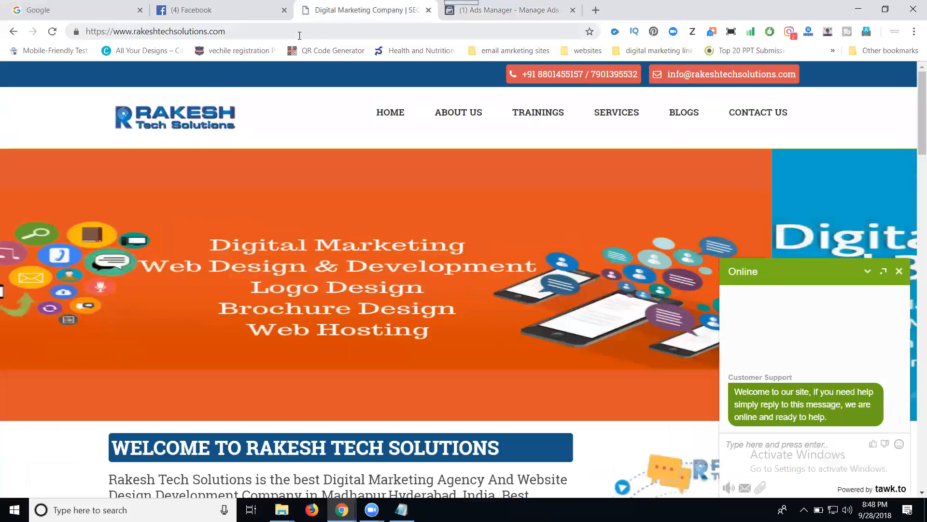
pyautogui.click(299, 32)
pyautogui.hotkey('ctrl', 'c')
pyautogui.click(511, 10)
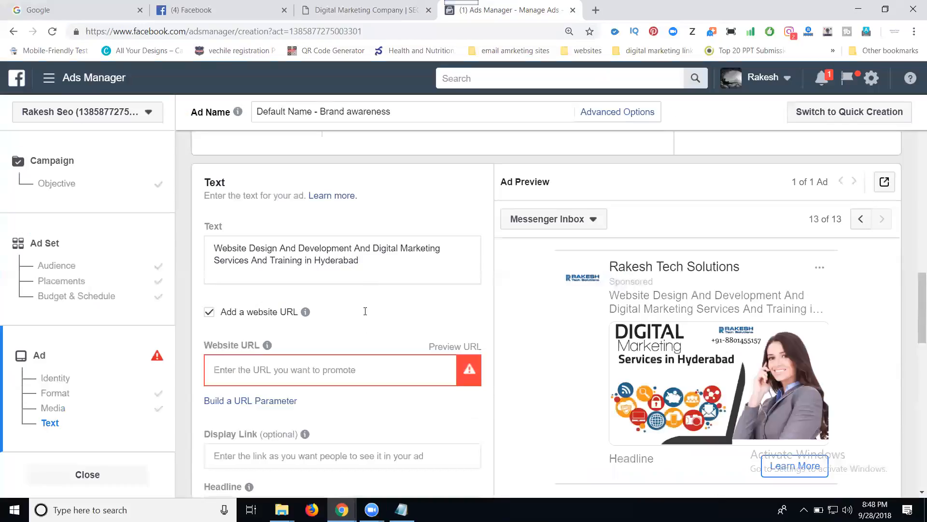
pyautogui.click(345, 370)
pyautogui.hotkey('ctrl', 'v')
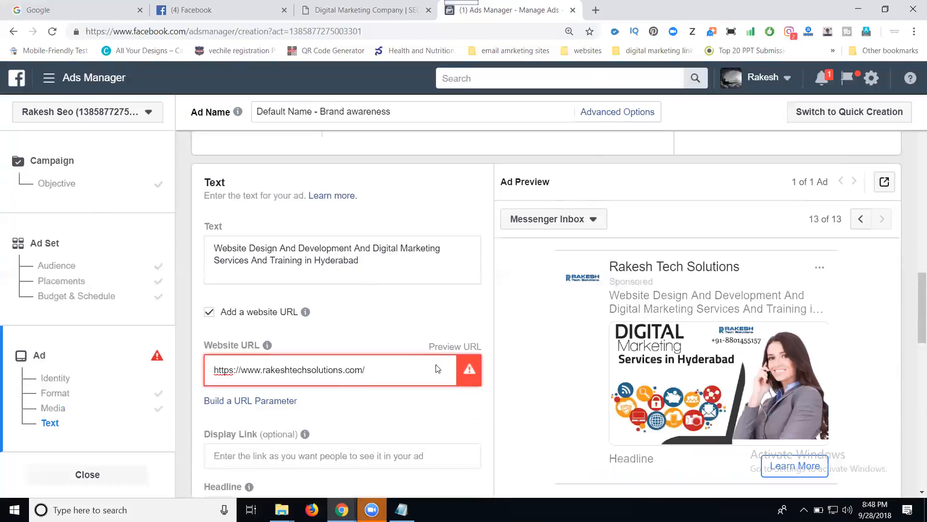
pyautogui.click(433, 323)
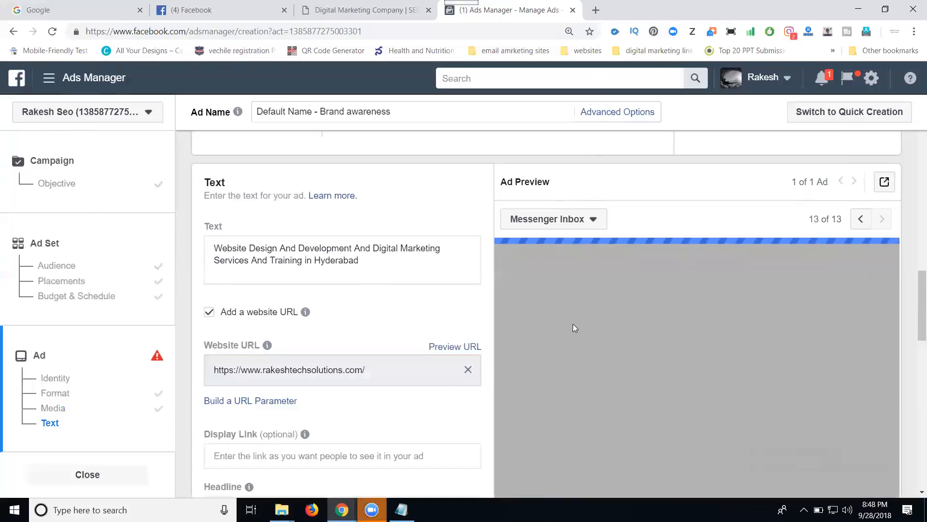
# - Set the ad's call to action to Learn More
pyautogui.scroll(-10, 781, 295)
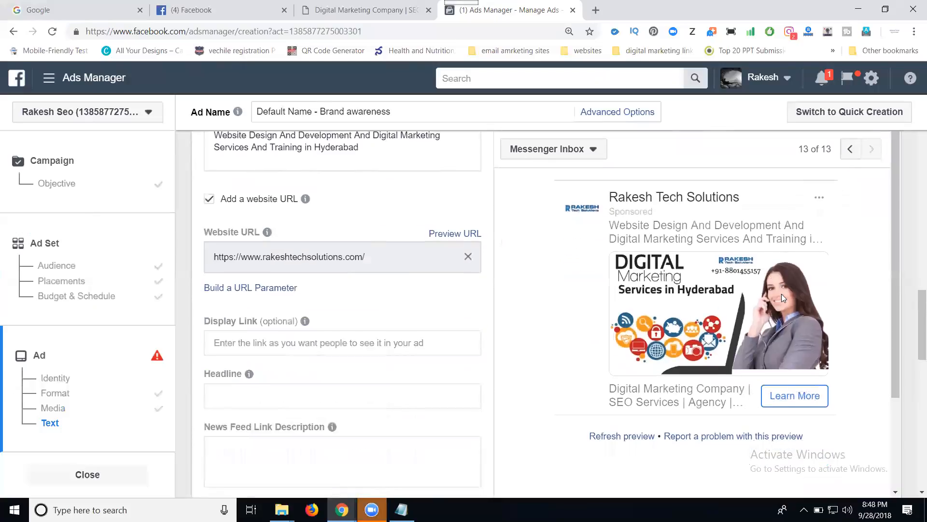
pyautogui.scroll(-2, 784, 303)
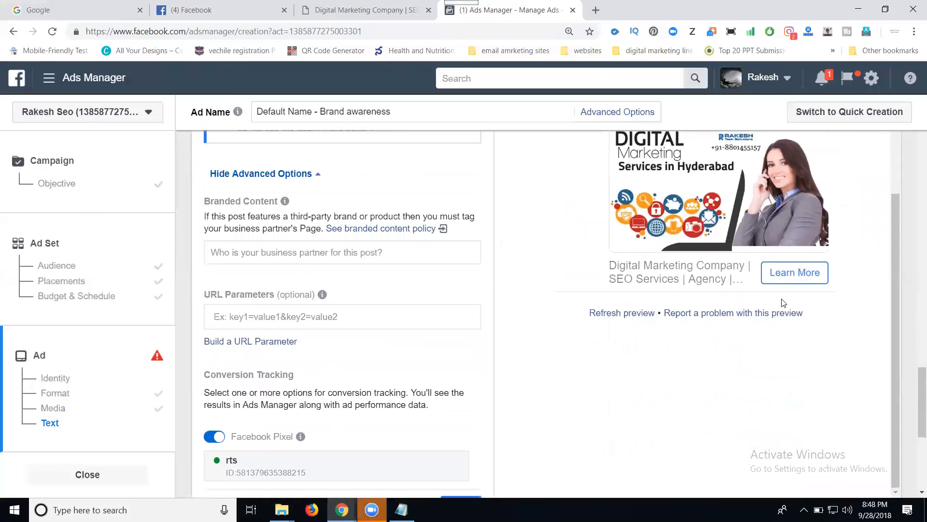
pyautogui.scroll(4, 343, 246)
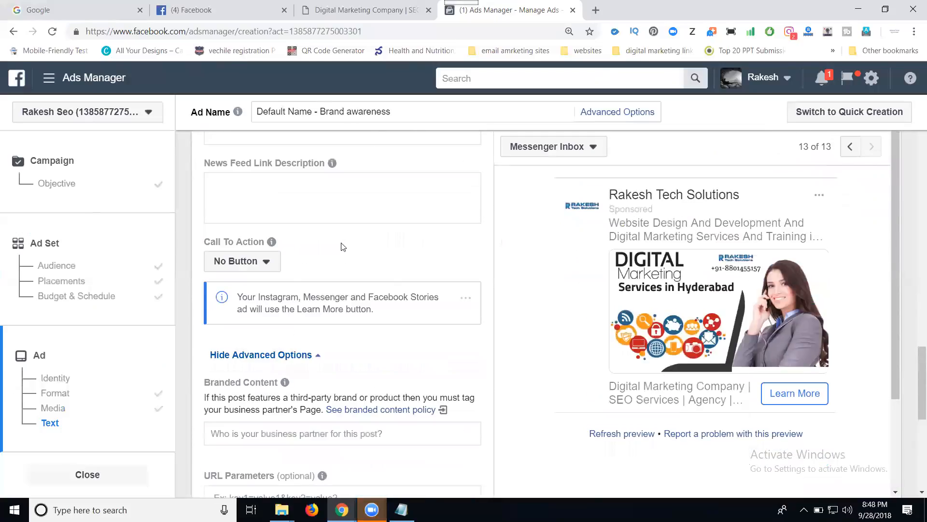
pyautogui.click(244, 261)
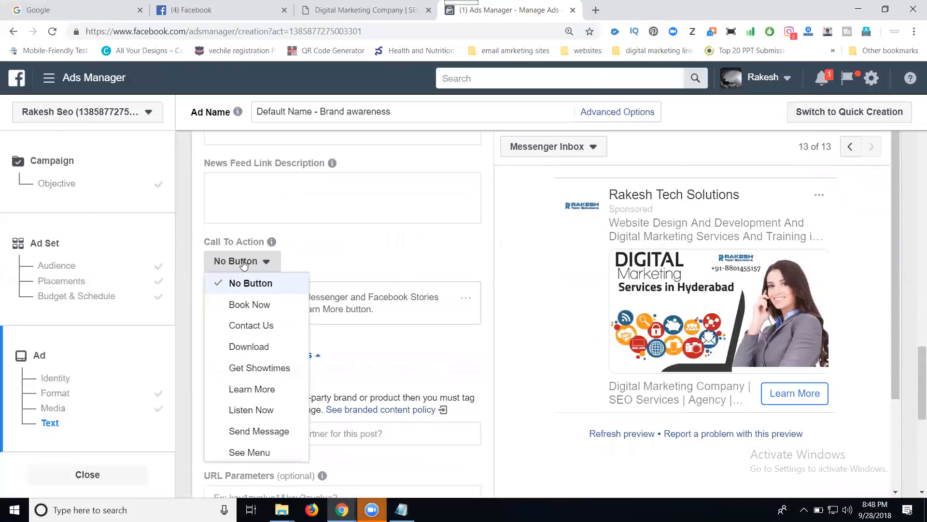
pyautogui.click(245, 388)
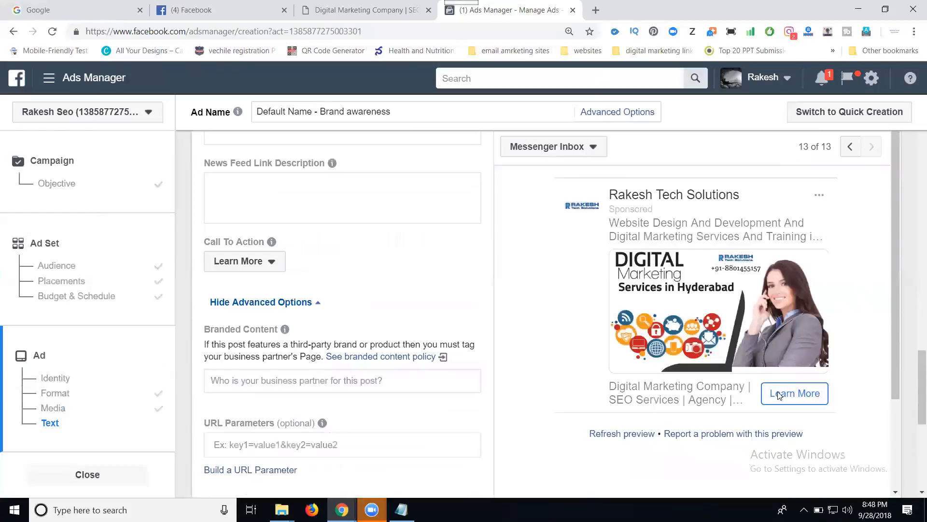
# - Review the campaign, ad set and ad summary before publishing, and confirm the rts Brand awareness campaign
pyautogui.scroll(-5, 850, 368)
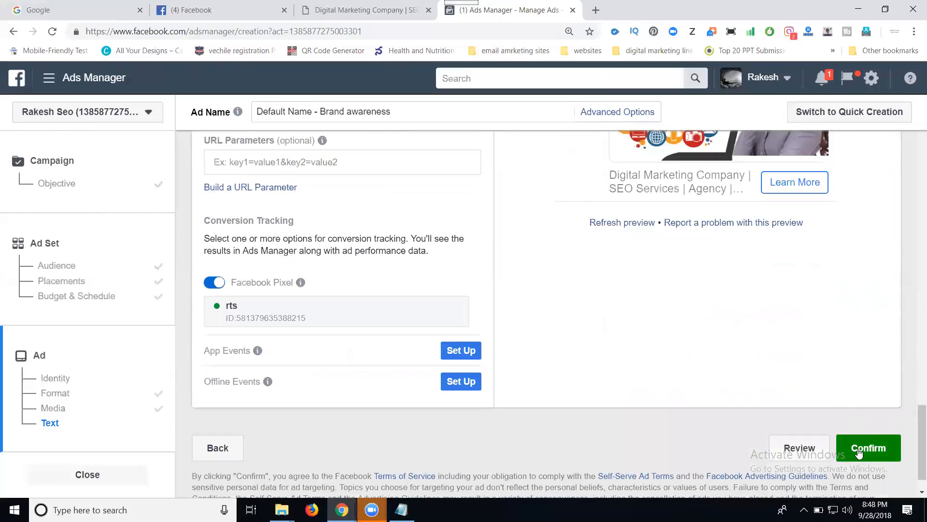
pyautogui.click(811, 452)
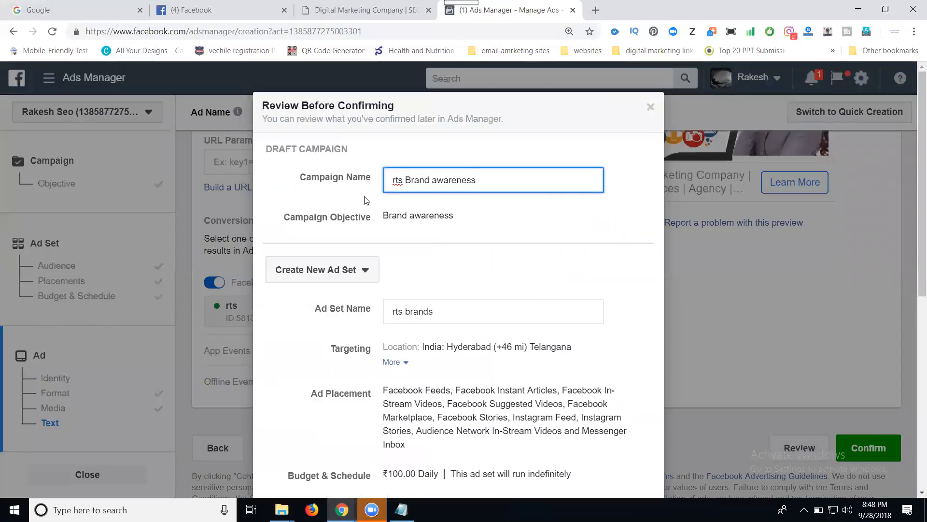
pyautogui.scroll(-8, 364, 201)
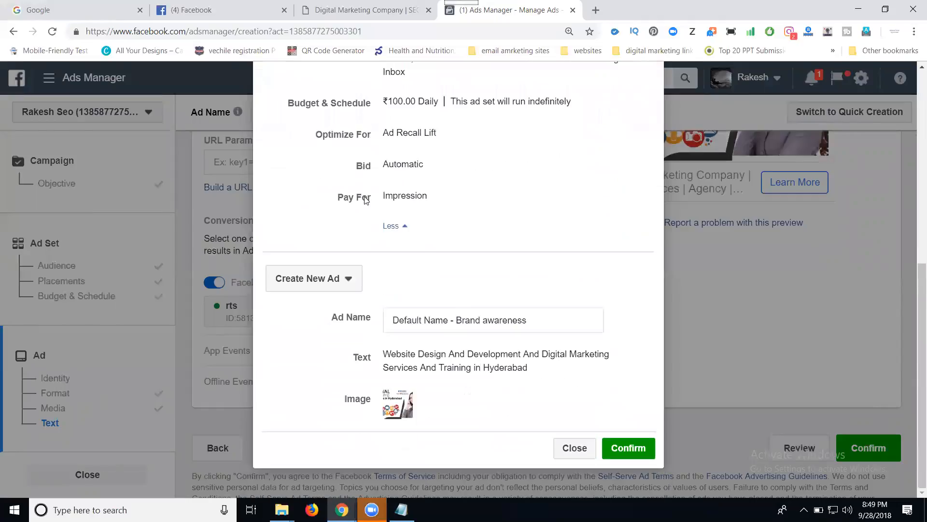
pyautogui.click(626, 449)
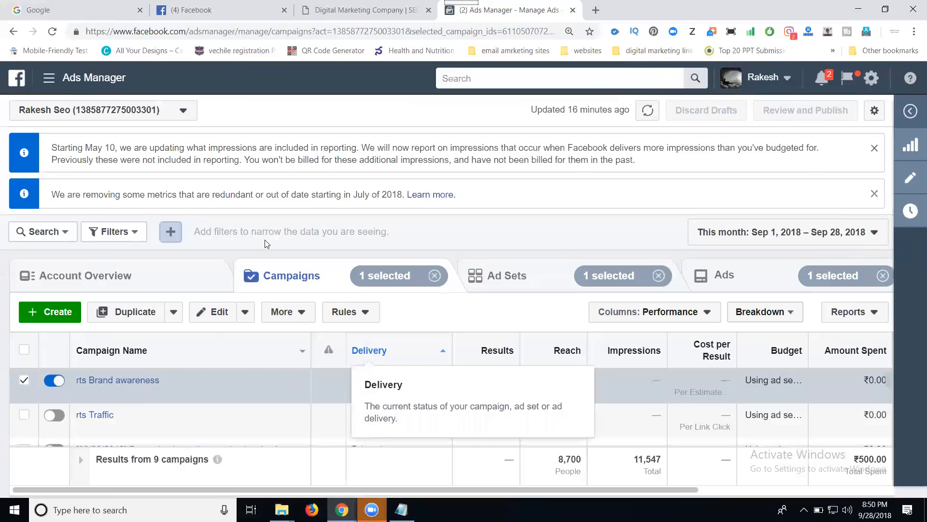
# - Switch to Google, open Google Play from its apps, and search the store for "facebook ads"
pyautogui.click(85, 10)
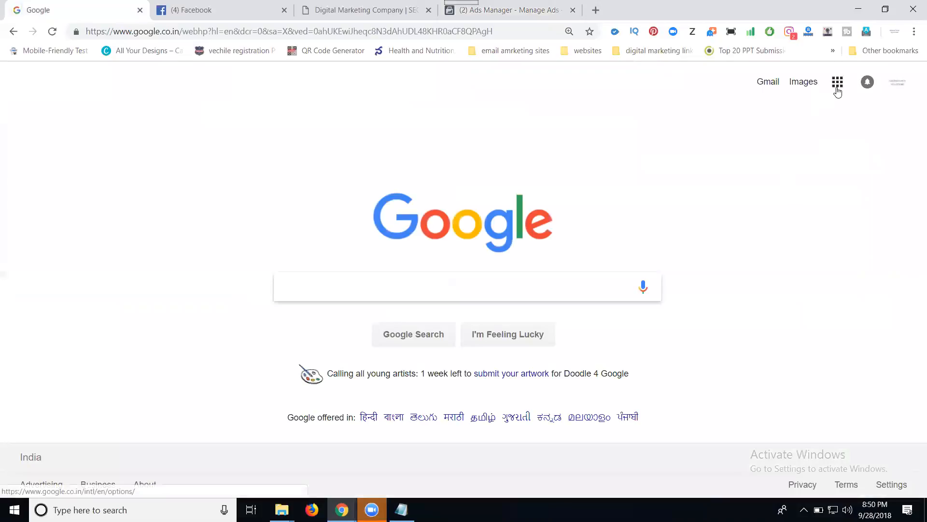
pyautogui.click(838, 89)
pyautogui.click(799, 213)
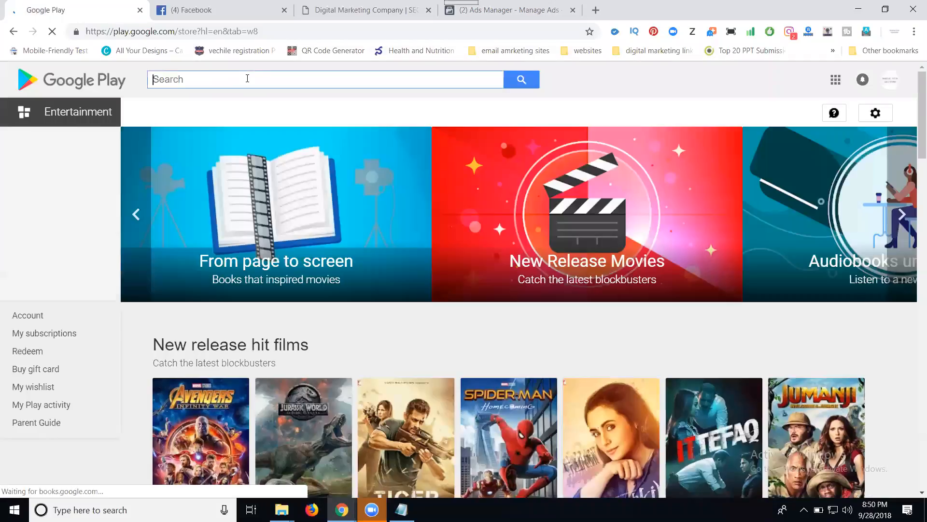
pyautogui.write('facebo')
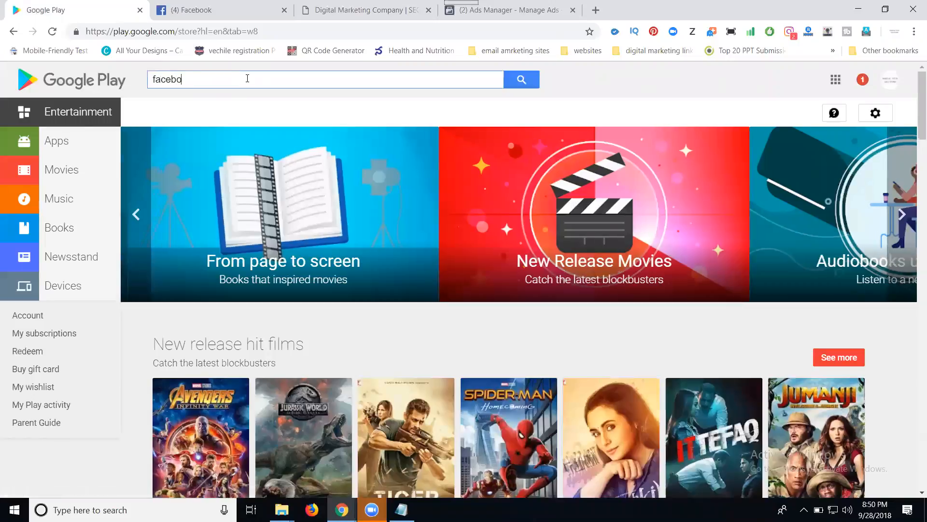
pyautogui.write('ok ads')
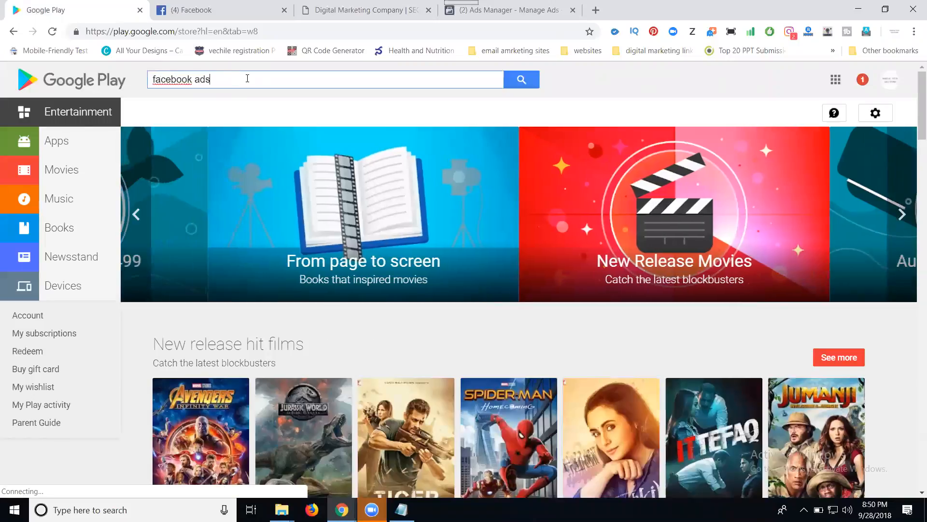
pyautogui.press('Return')
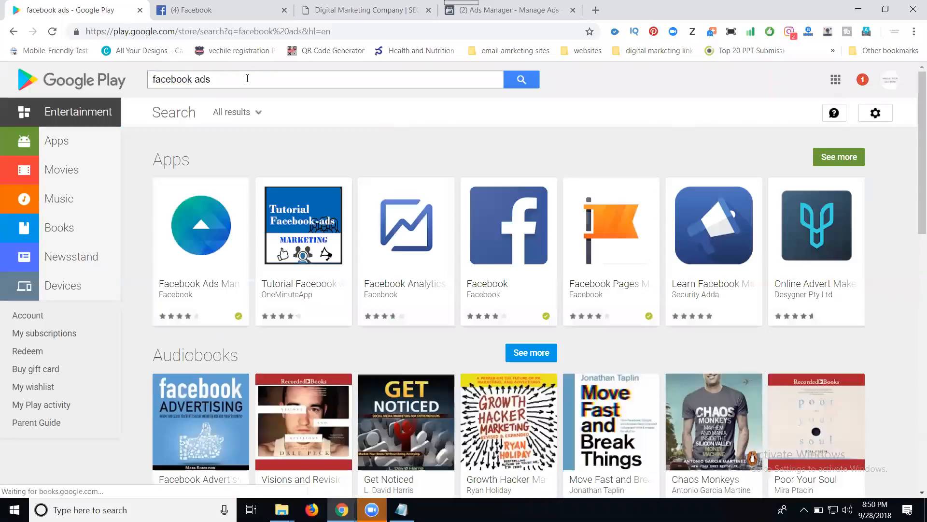
# - Open the Facebook Ads Manager app listing, view its ad performance and campaign comparison screenshots, and return to Ads Manager
pyautogui.click(184, 214)
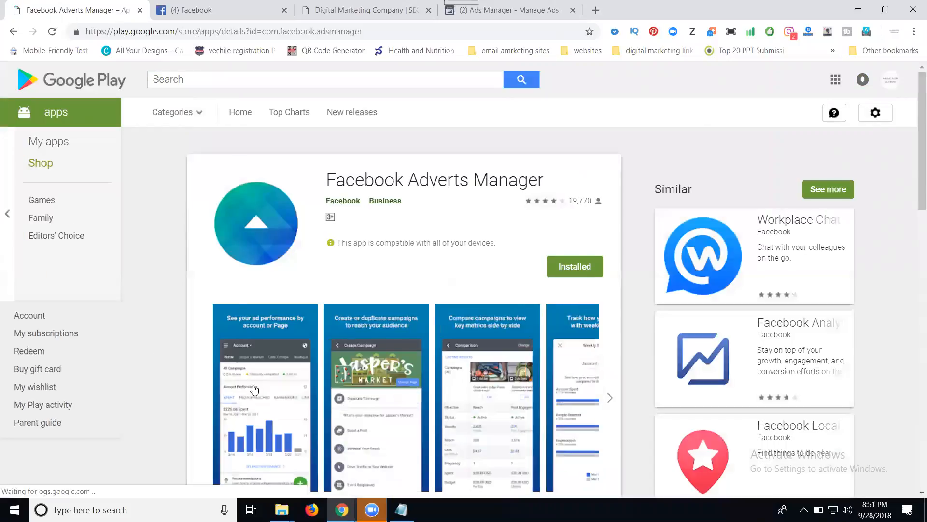
pyautogui.click(255, 388)
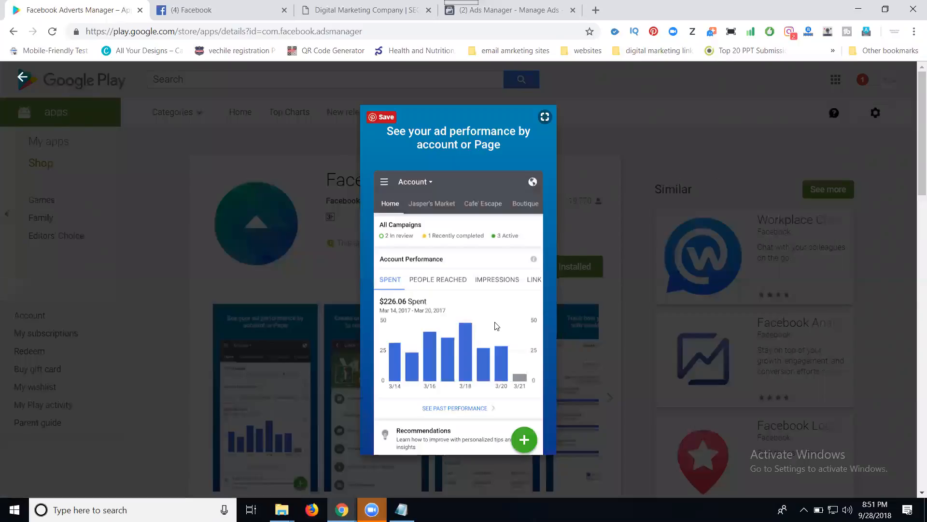
pyautogui.click(687, 303)
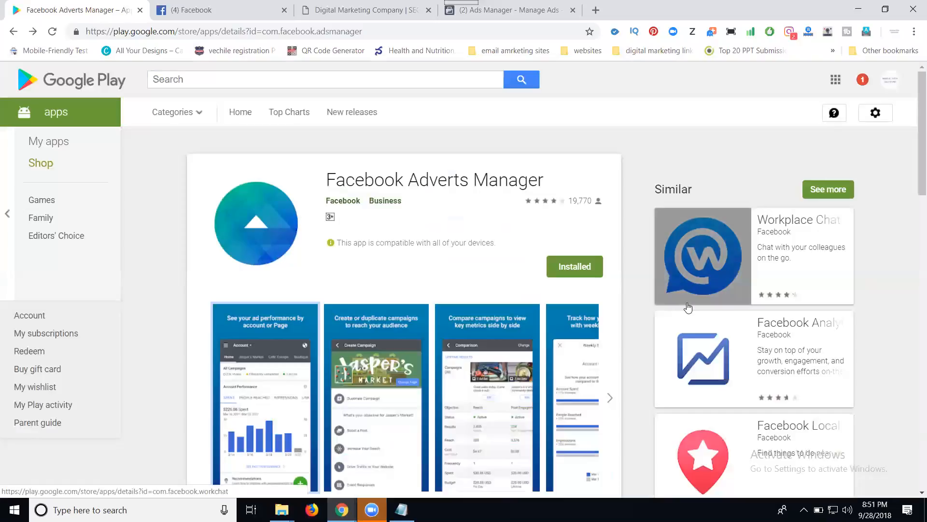
pyautogui.click(497, 349)
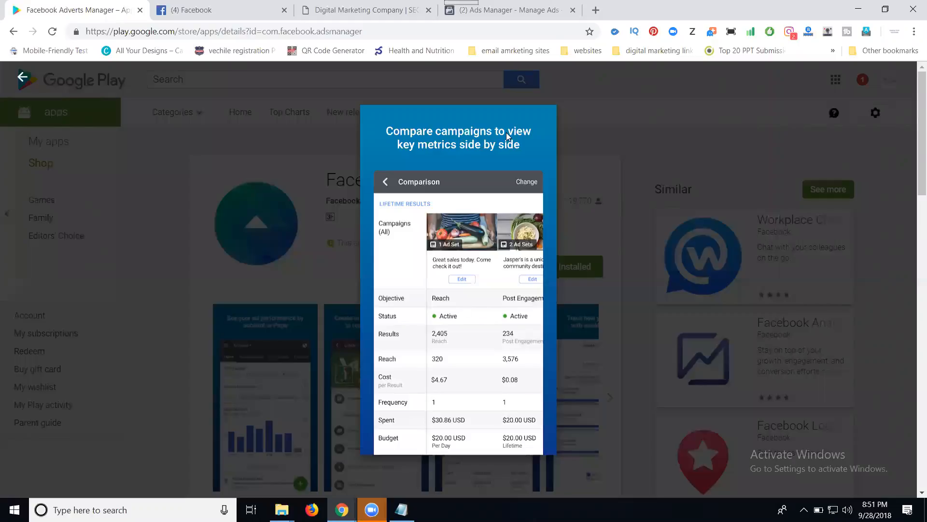
pyautogui.click(504, 8)
pyautogui.moveTo(191, 394)
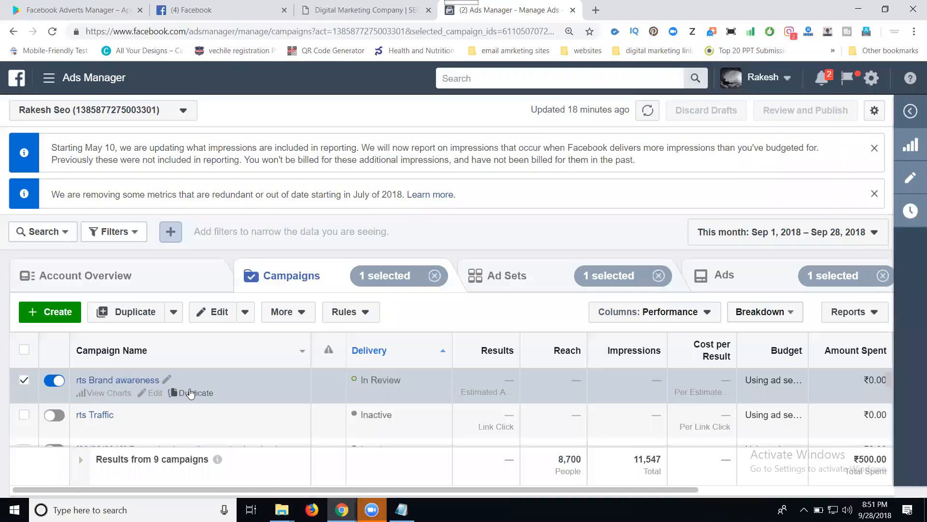